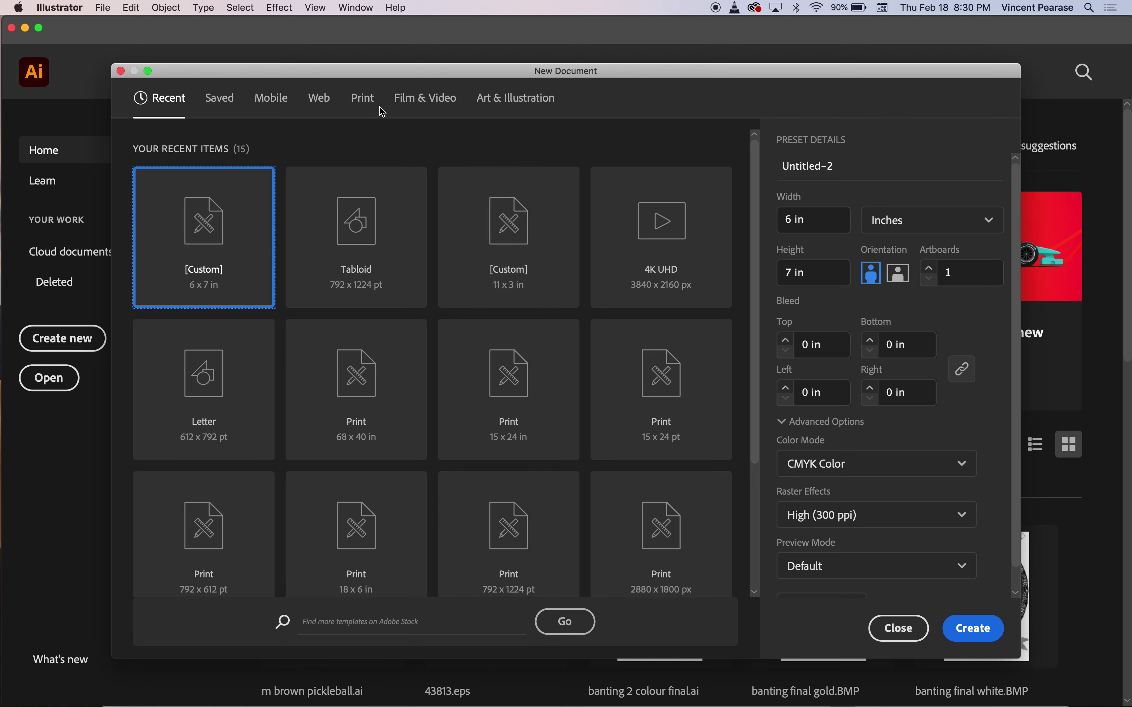
Create a new print document from the Tabloid preset with the units set to inches
left_click(363, 98)
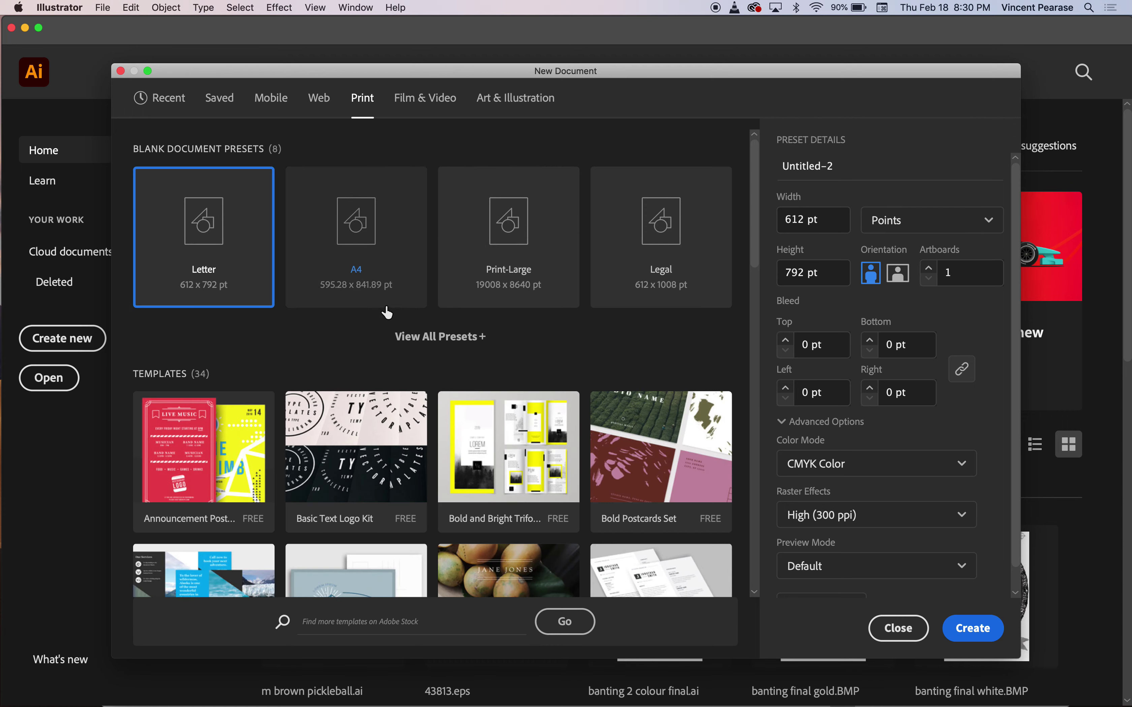
left_click(407, 336)
left_click(248, 380)
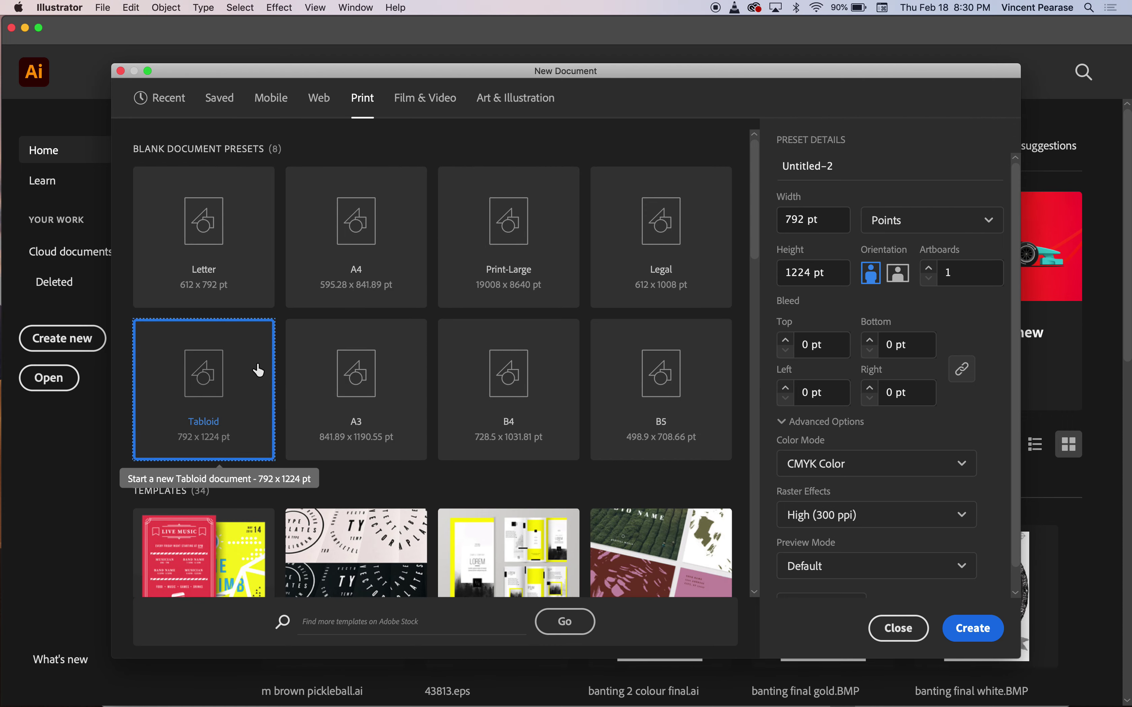
left_click(926, 229)
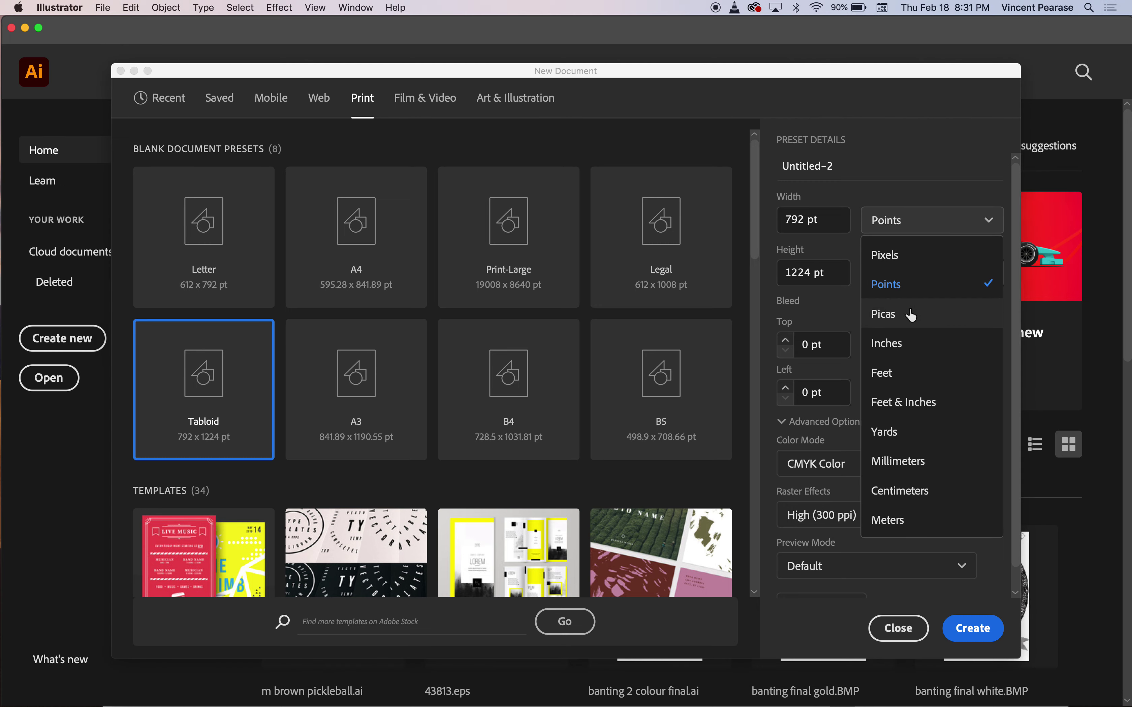
left_click(900, 346)
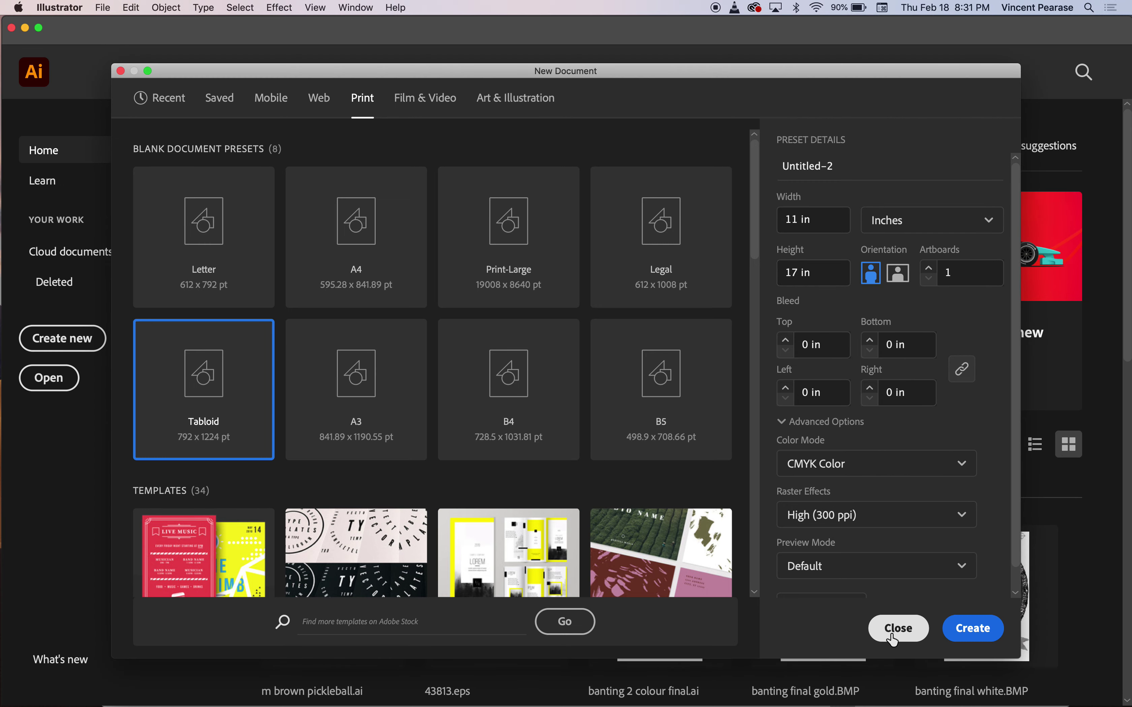
key("Return")
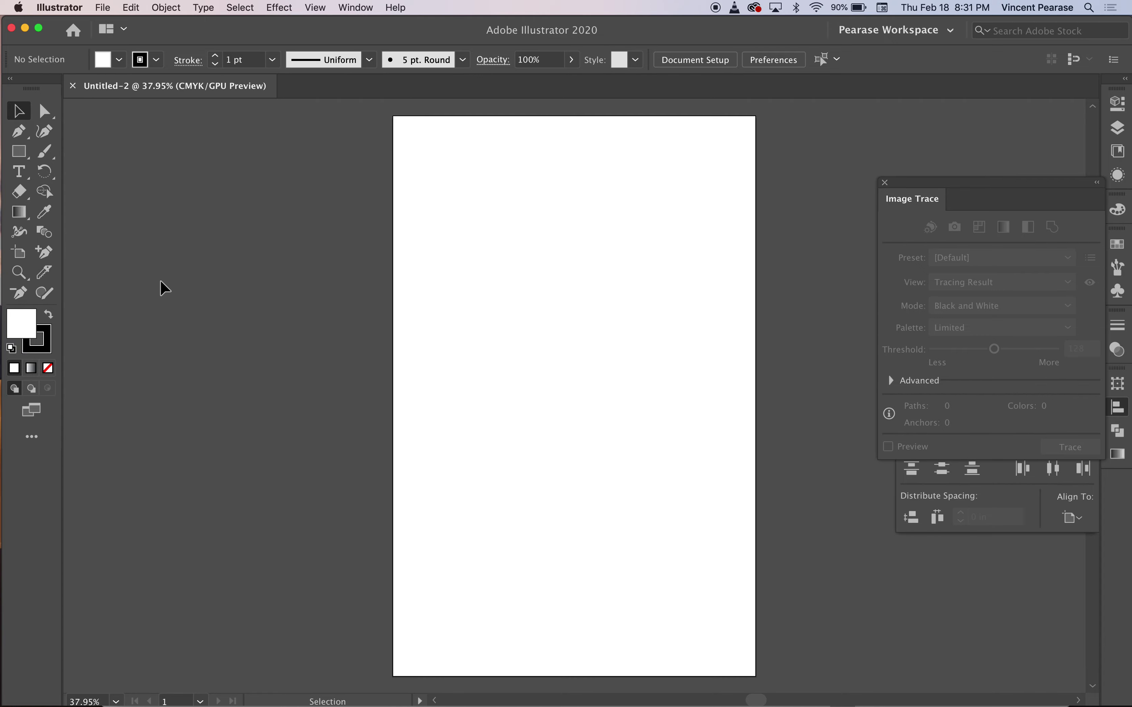
Switch to Safari and search Google for "spongegar"
mouse_move(227, 691)
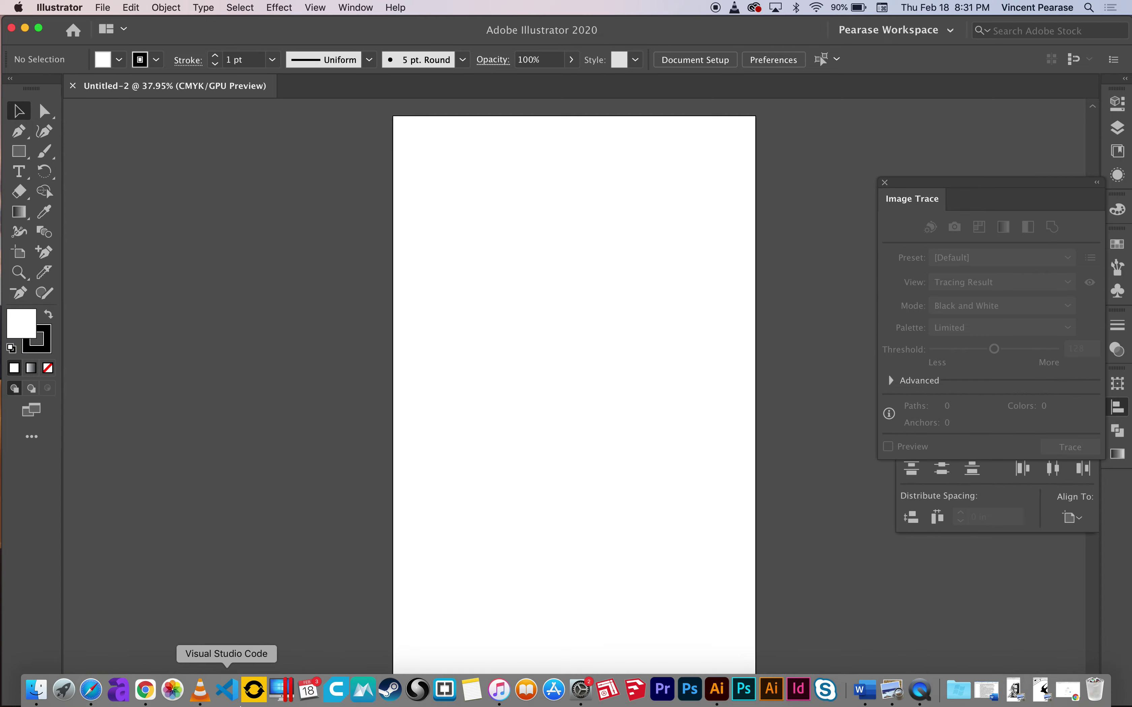
left_click(104, 693)
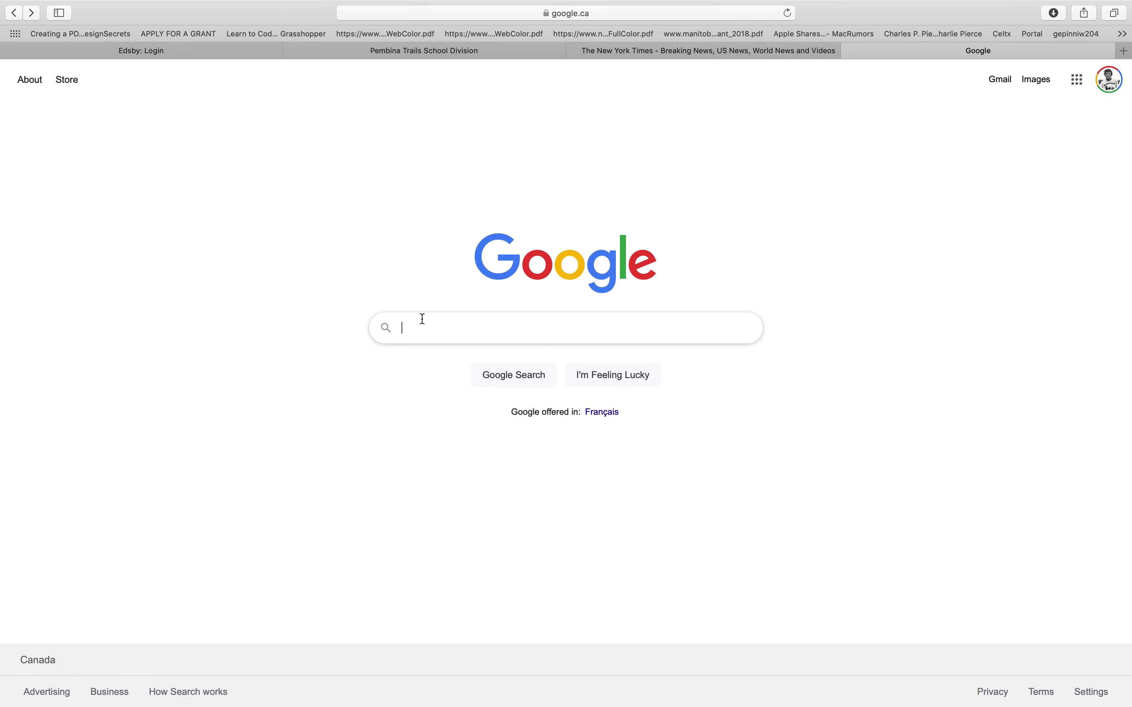
type("spon")
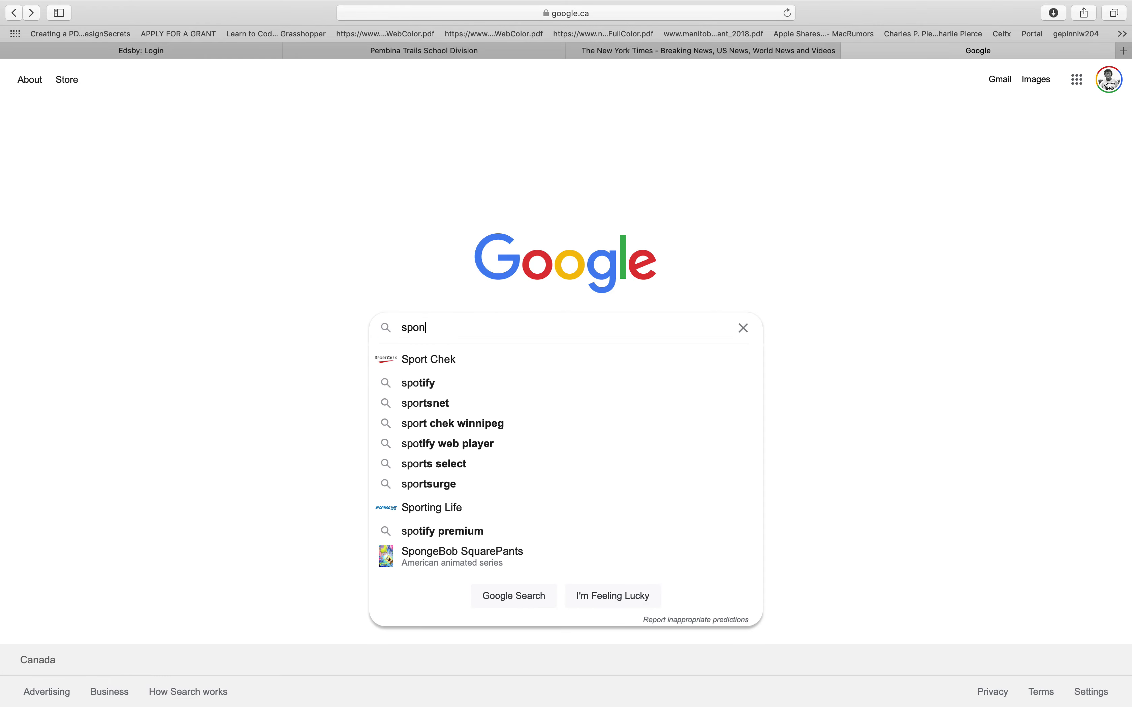
type("gegar")
key("Return")
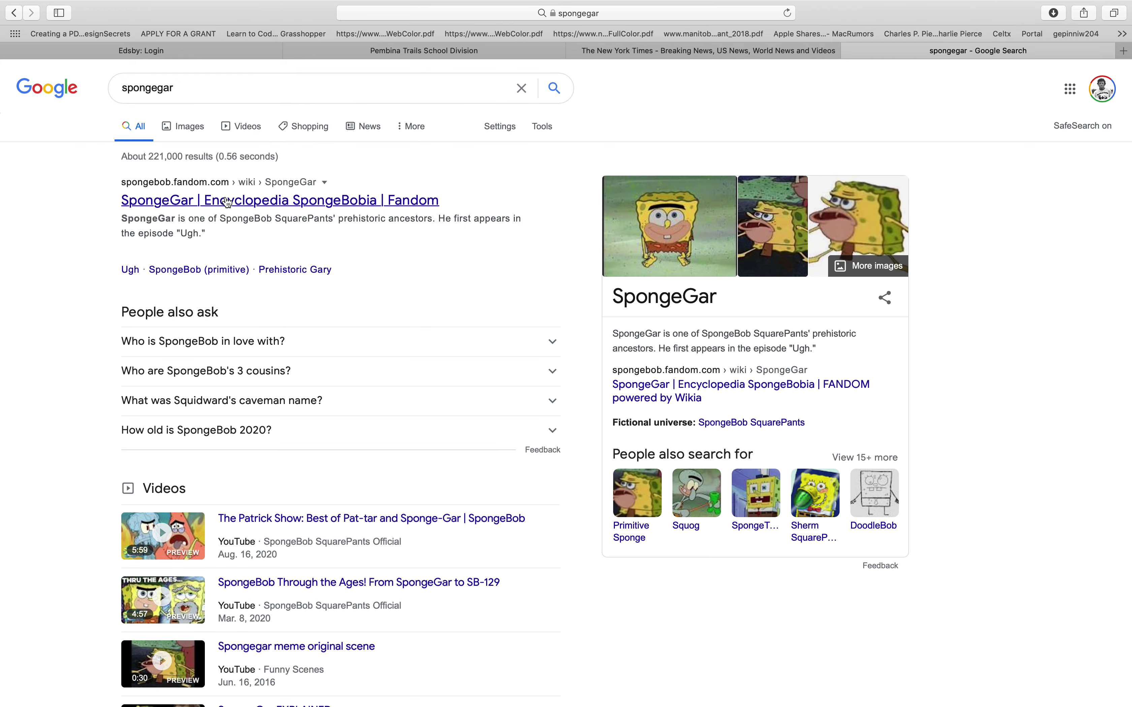
Search for "spongegog" in a new browser tab and preview the first image result
left_click(1122, 51)
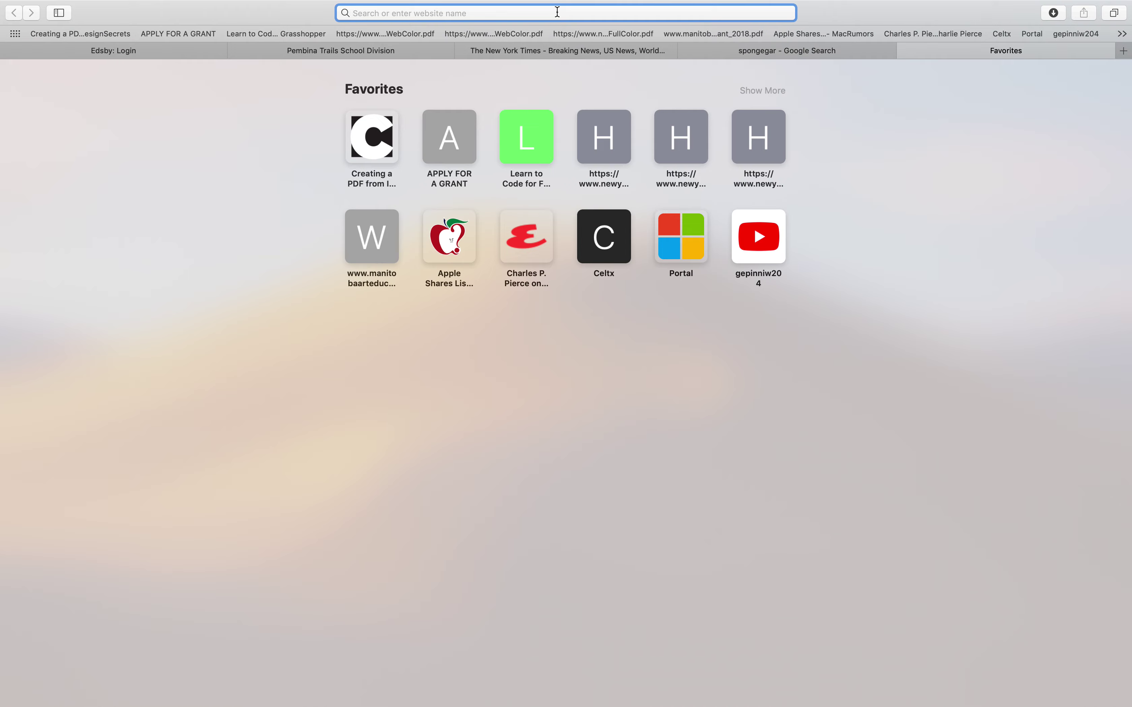
type("spon")
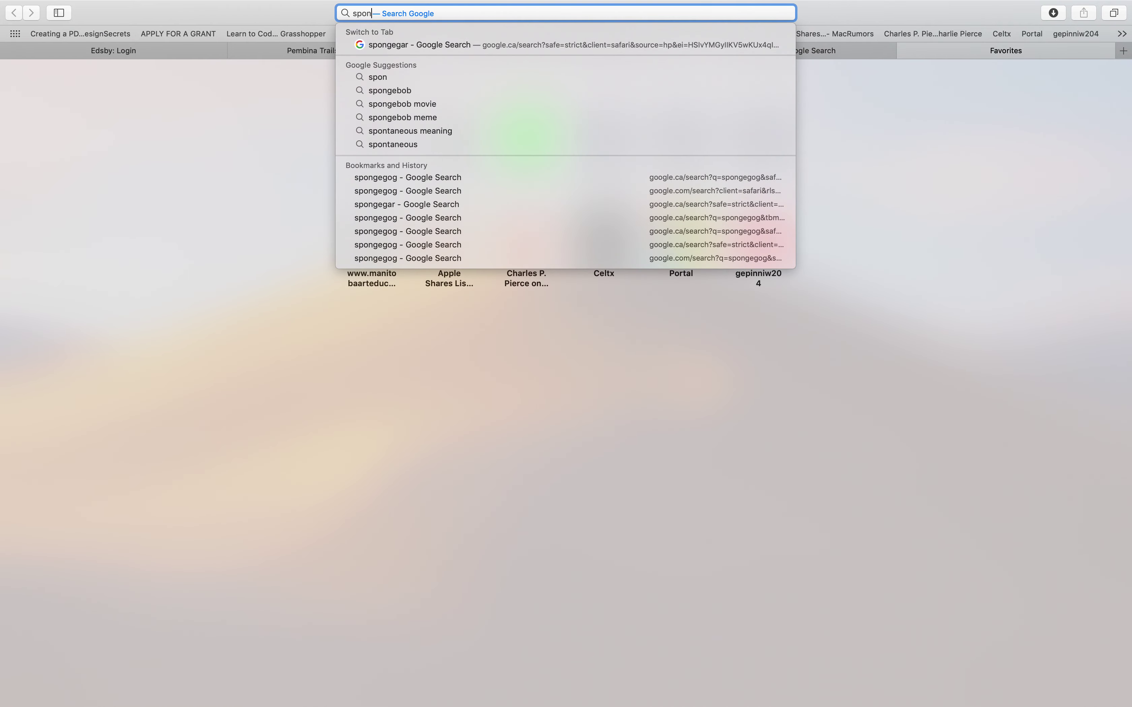
type("gegog")
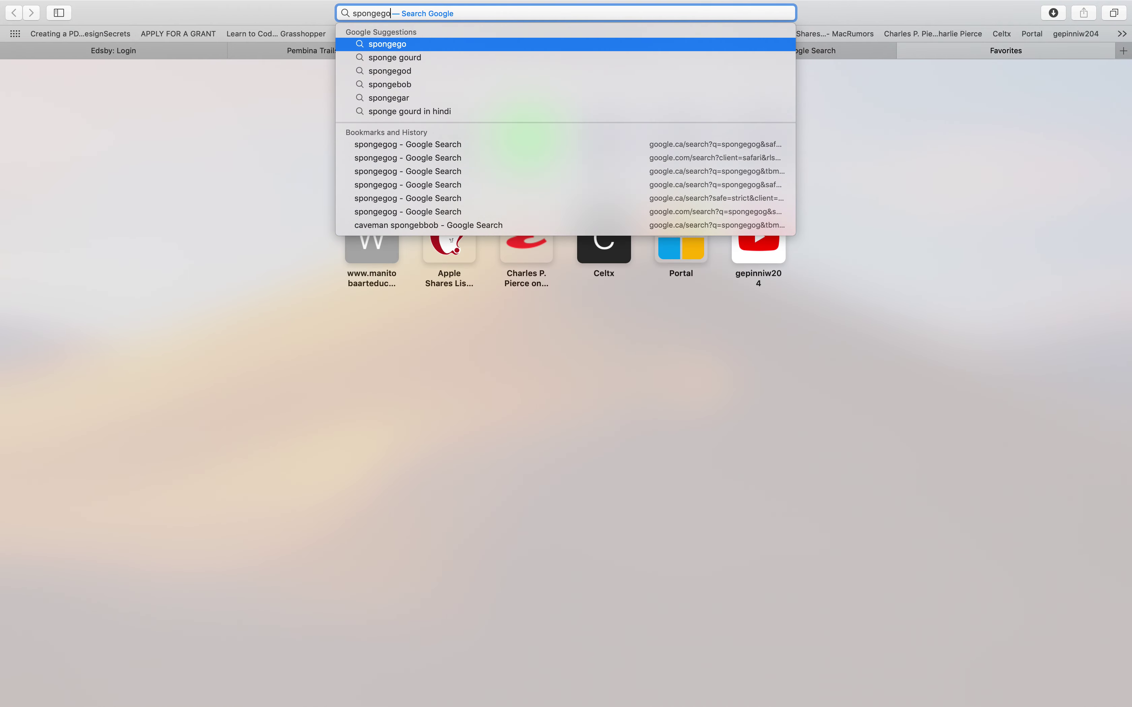
key("Escape")
key("Return")
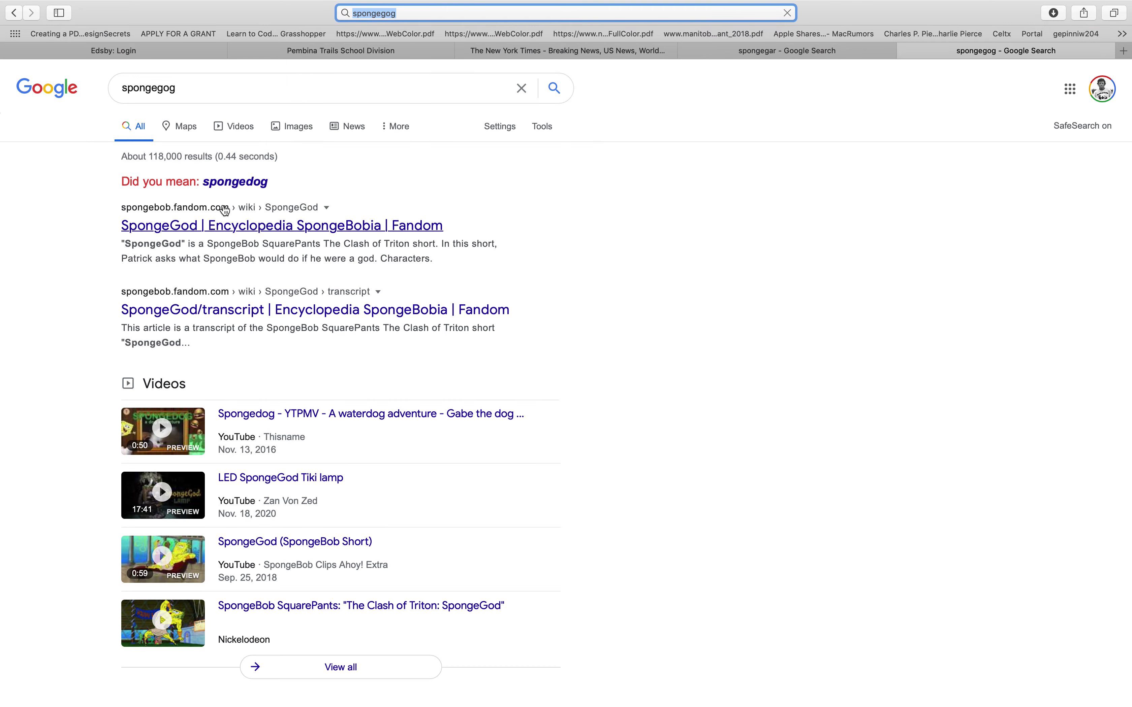
left_click(292, 128)
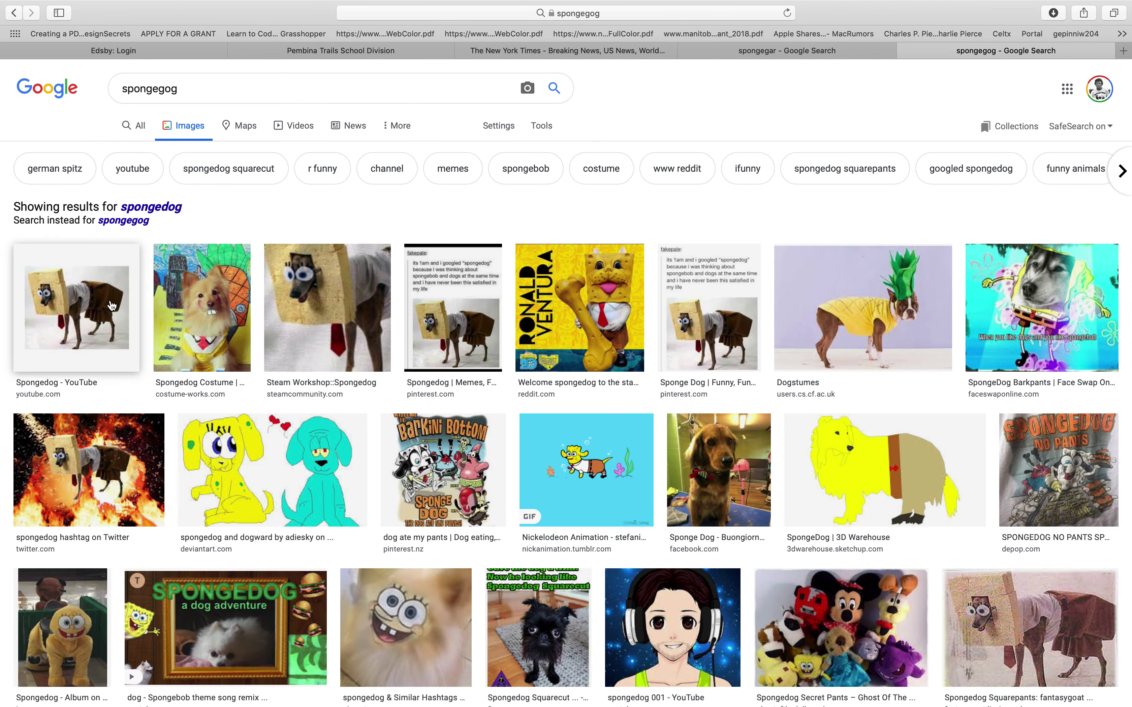
left_click(108, 307)
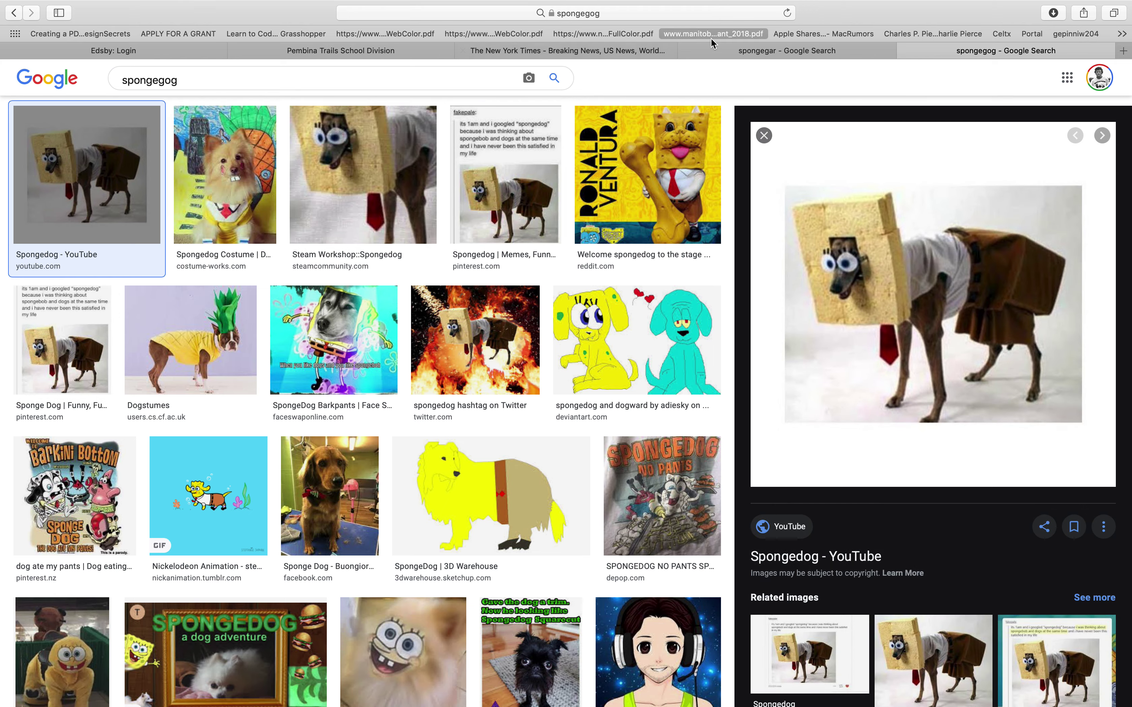
Return to the spongegar search and show its image results filtered to the Large size
left_click(729, 50)
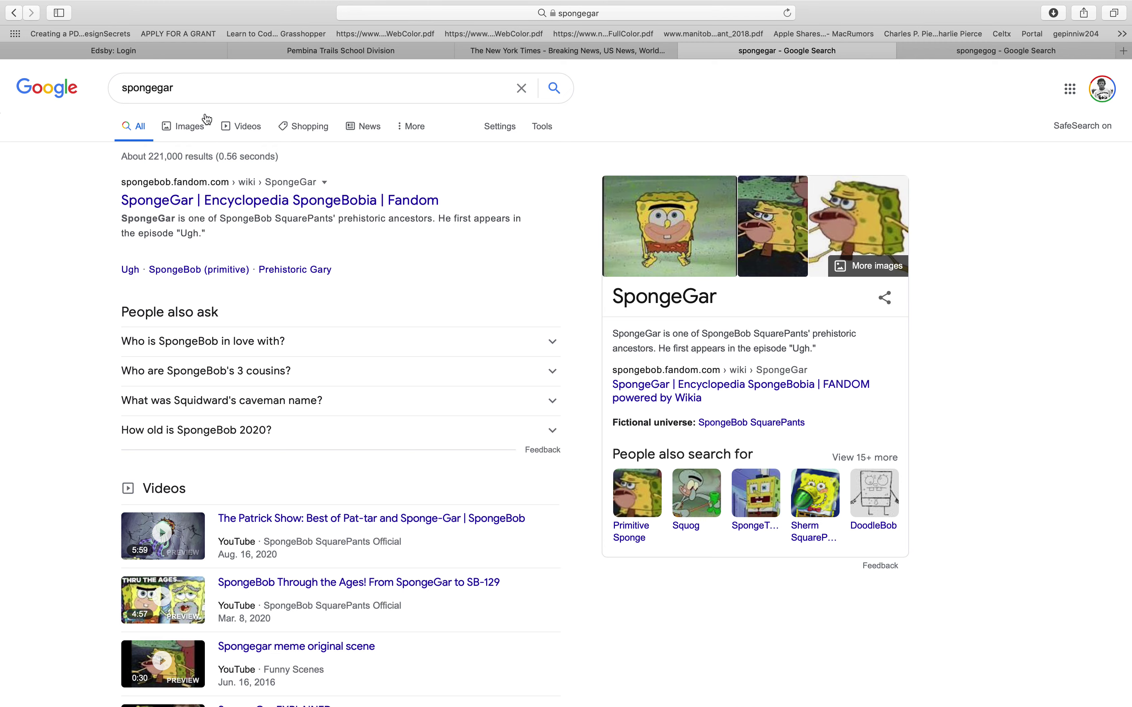
left_click(183, 126)
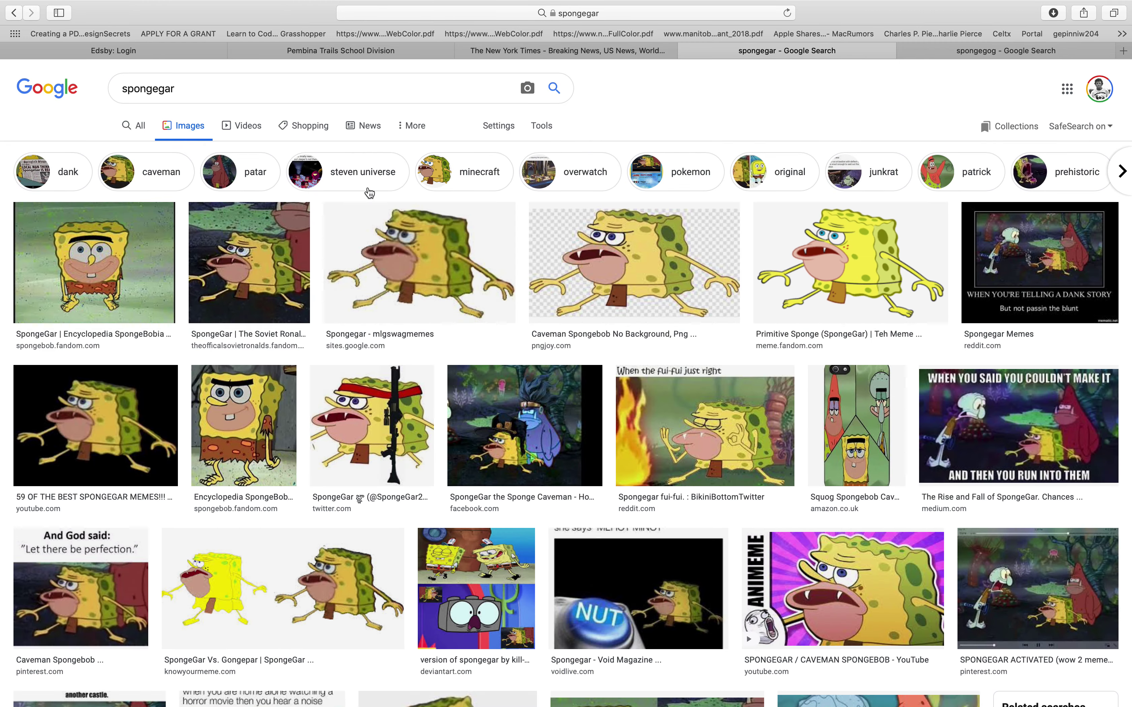
left_click(542, 128)
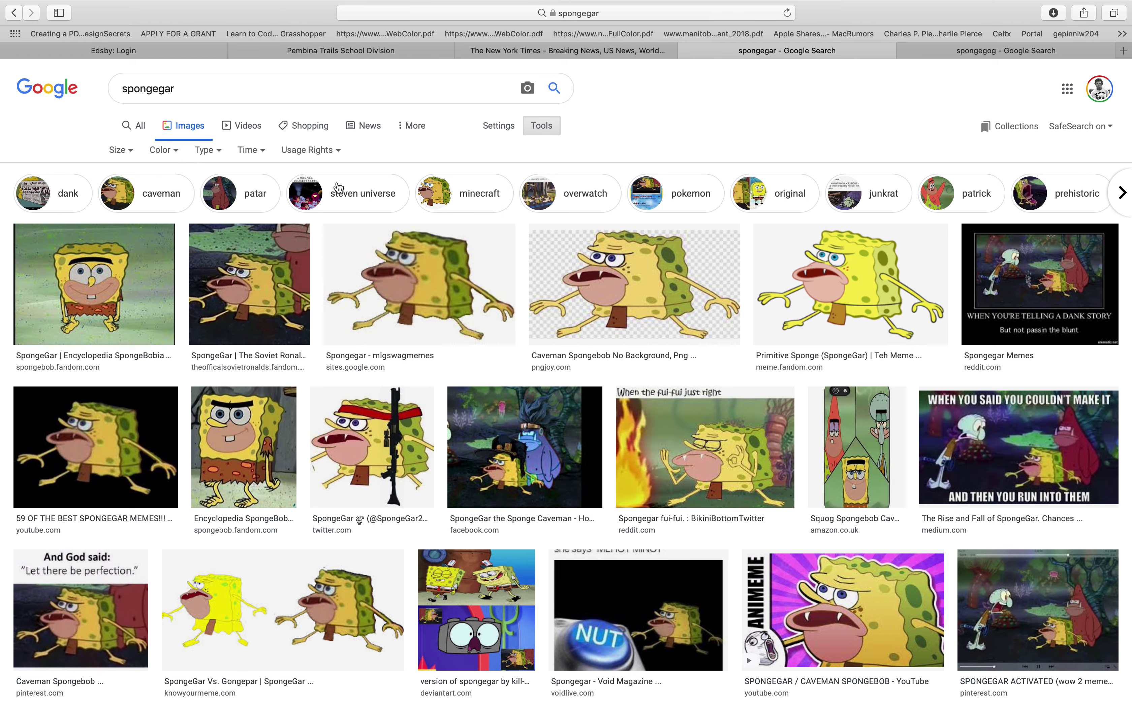
left_click(122, 150)
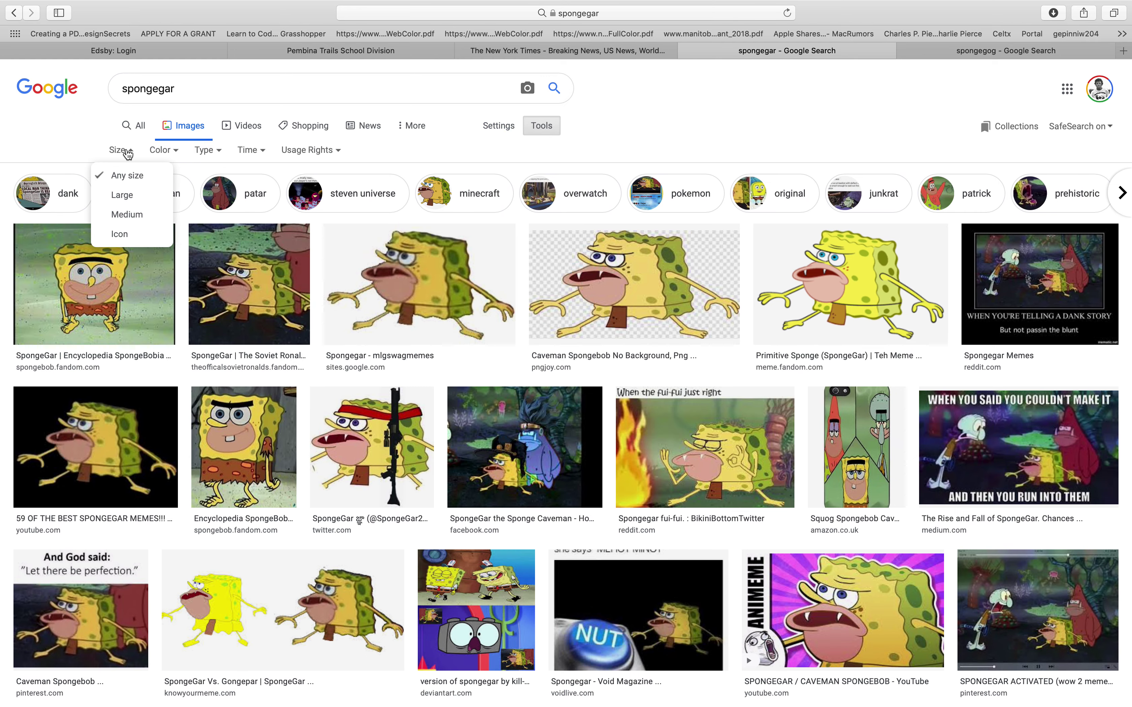
left_click(124, 196)
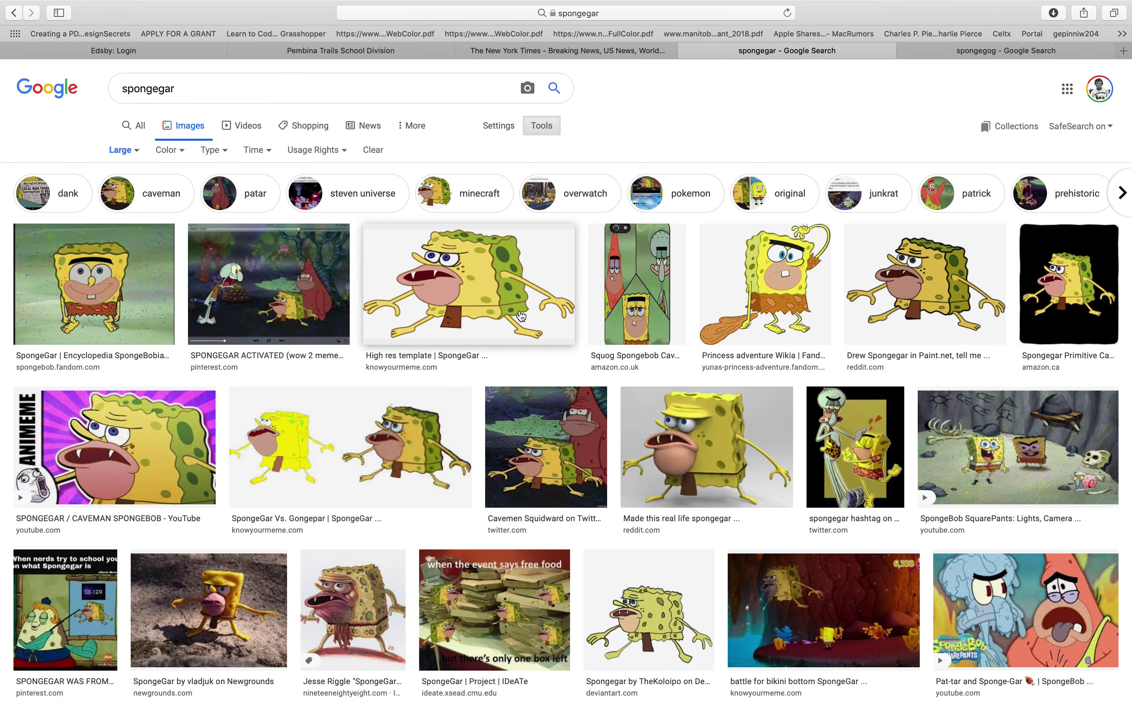
Open the "High res template" SpongeGar result from Know Your Meme and copy its image
left_click(489, 311)
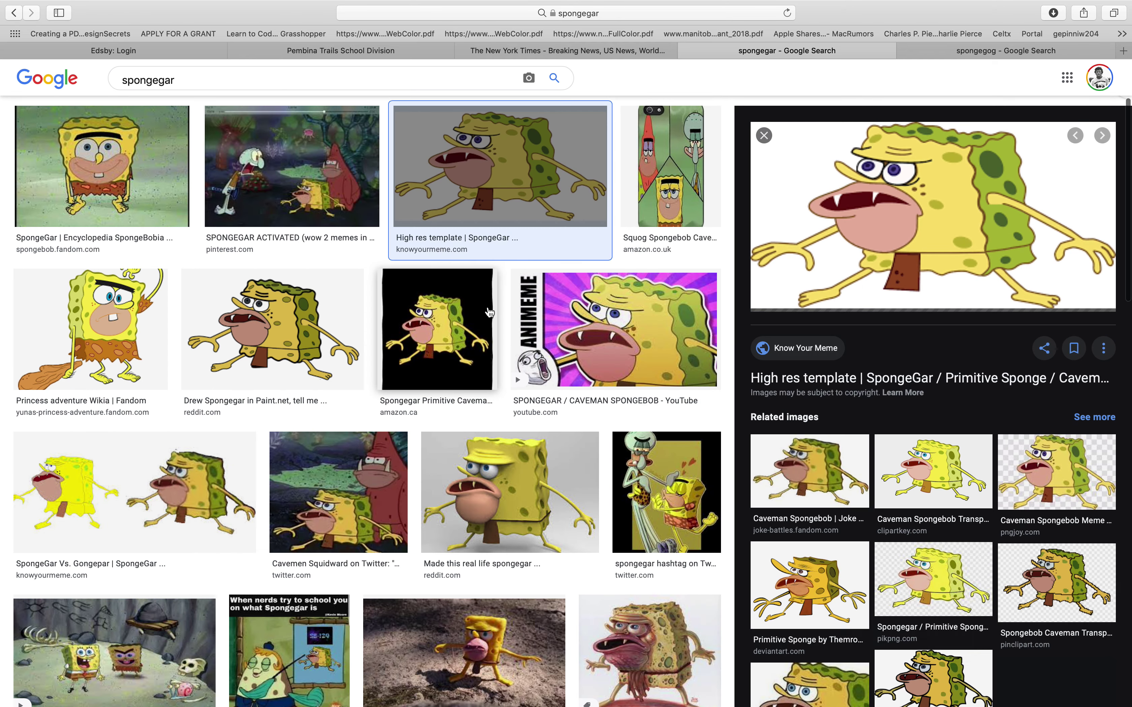
right_click(840, 285)
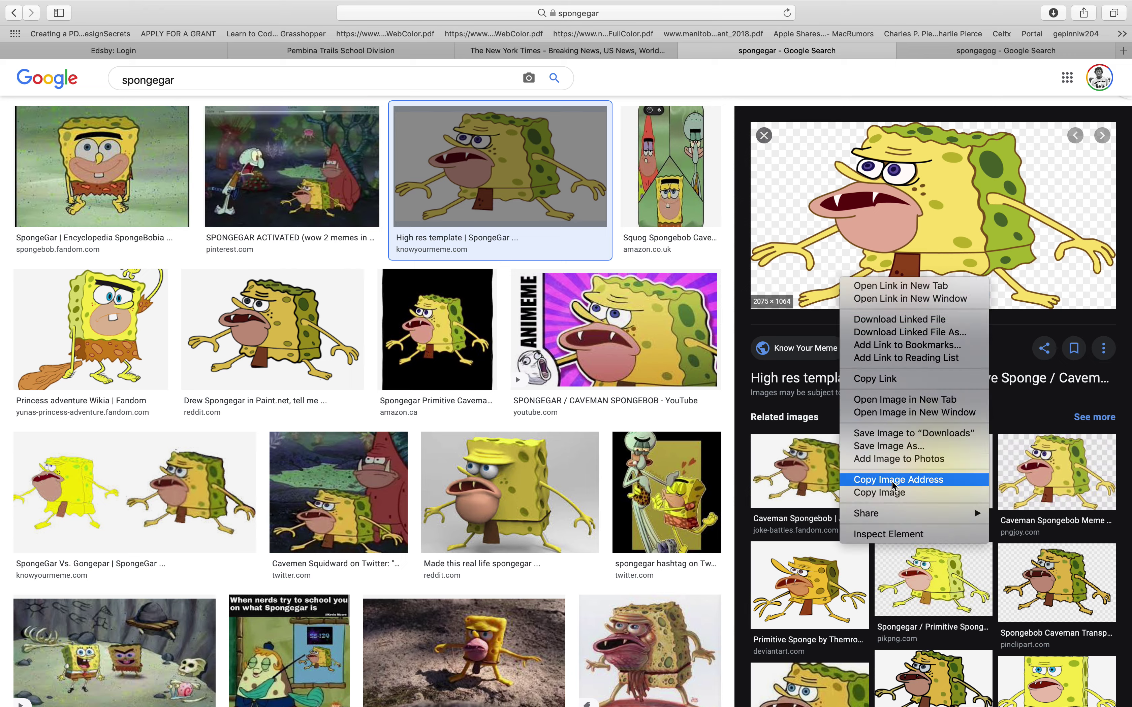
left_click(879, 492)
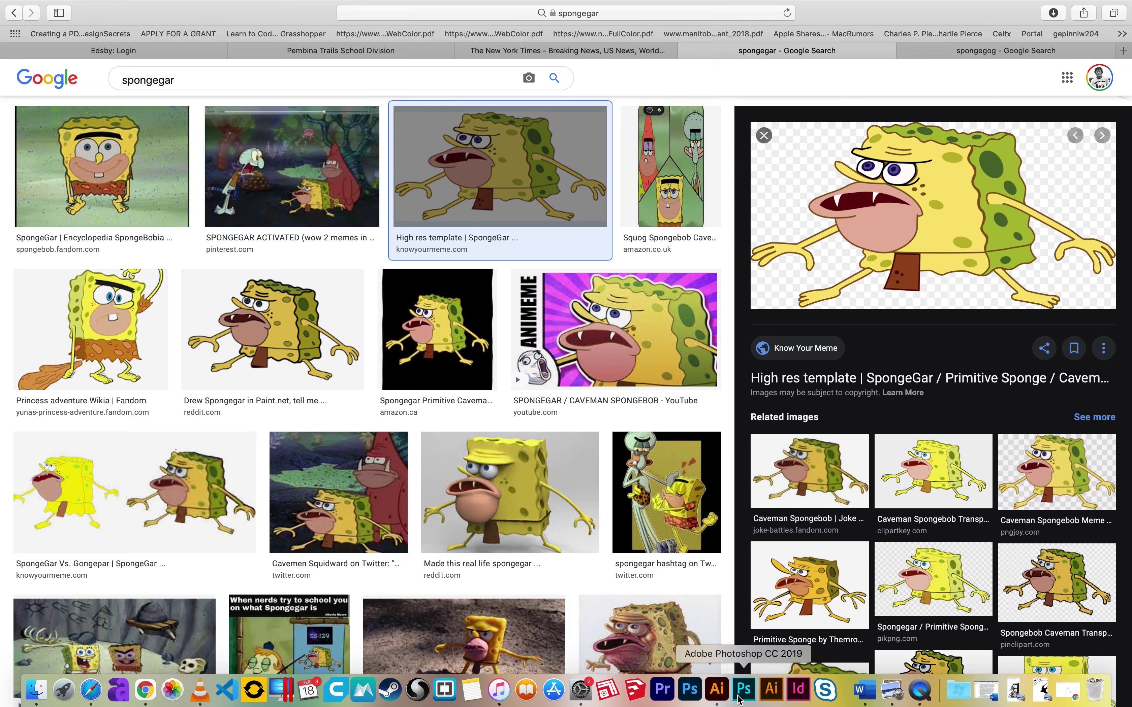
Switch back to Illustrator and paste the copied SpongeGar image into the tabloid document
left_click(717, 690)
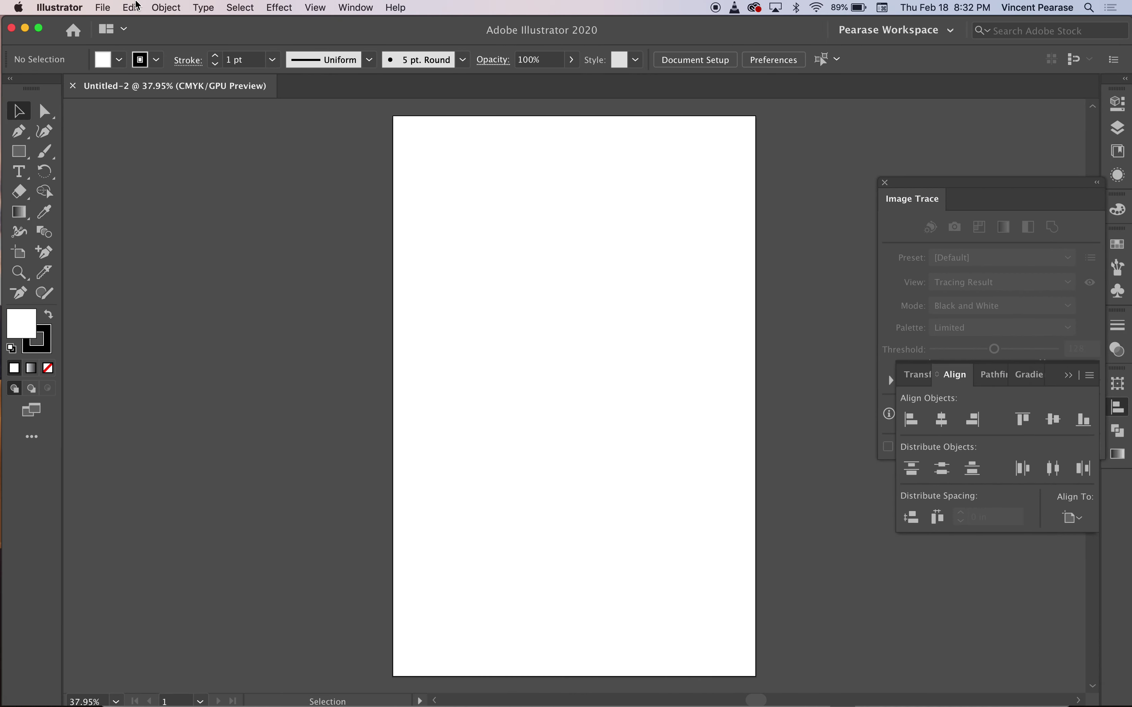
left_click(132, 10)
left_click(154, 89)
scroll(354, 280, "down", 4)
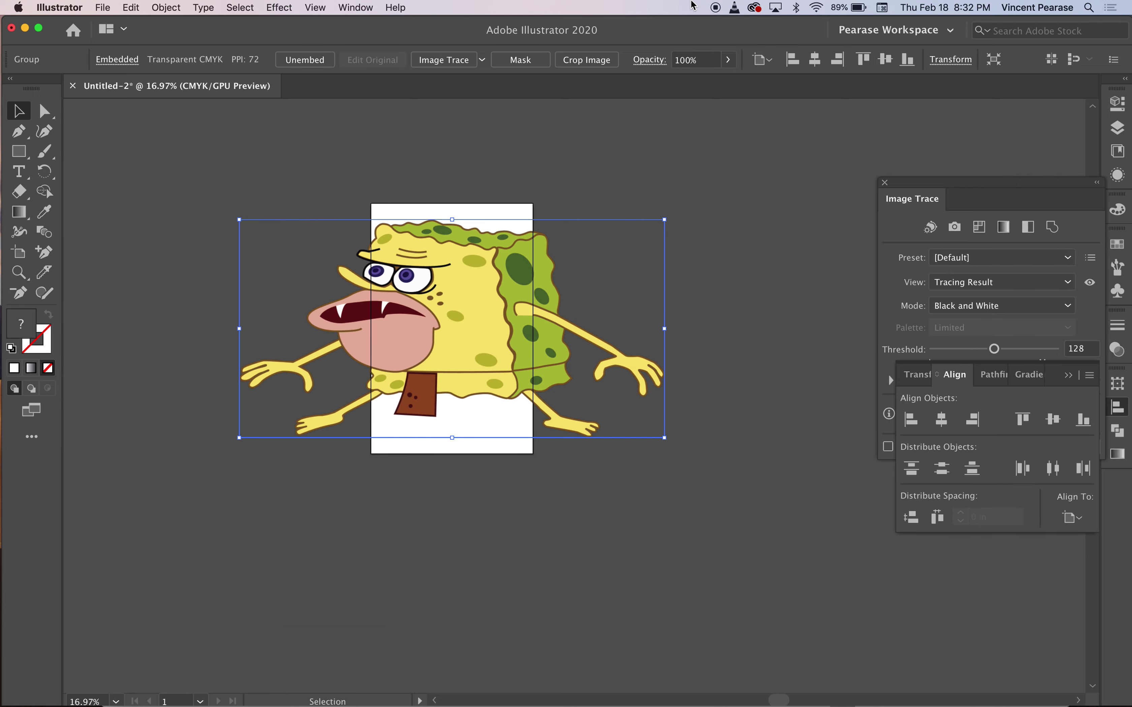
Trace the pasted image with the Black and White Logo preset and raise the trace threshold to 163
left_click(355, 7)
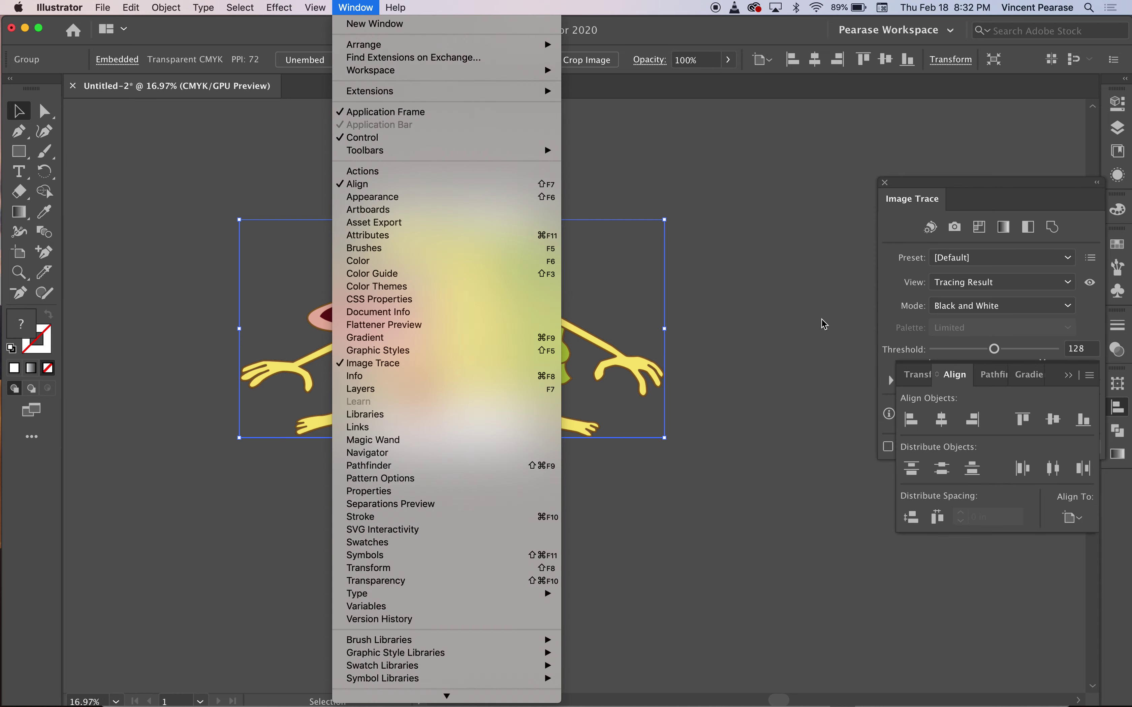
left_click(922, 202)
mouse_move(919, 198)
left_mouse_down()
mouse_move(675, 101)
mouse_move(690, 112)
left_mouse_up()
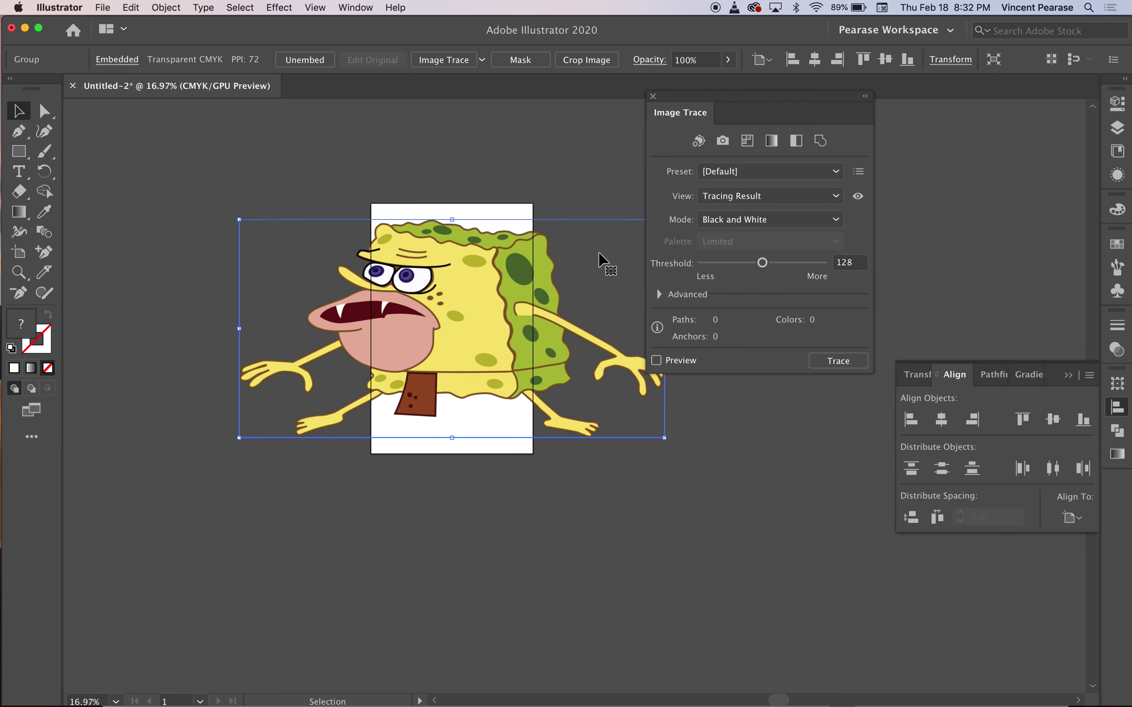
left_click(785, 174)
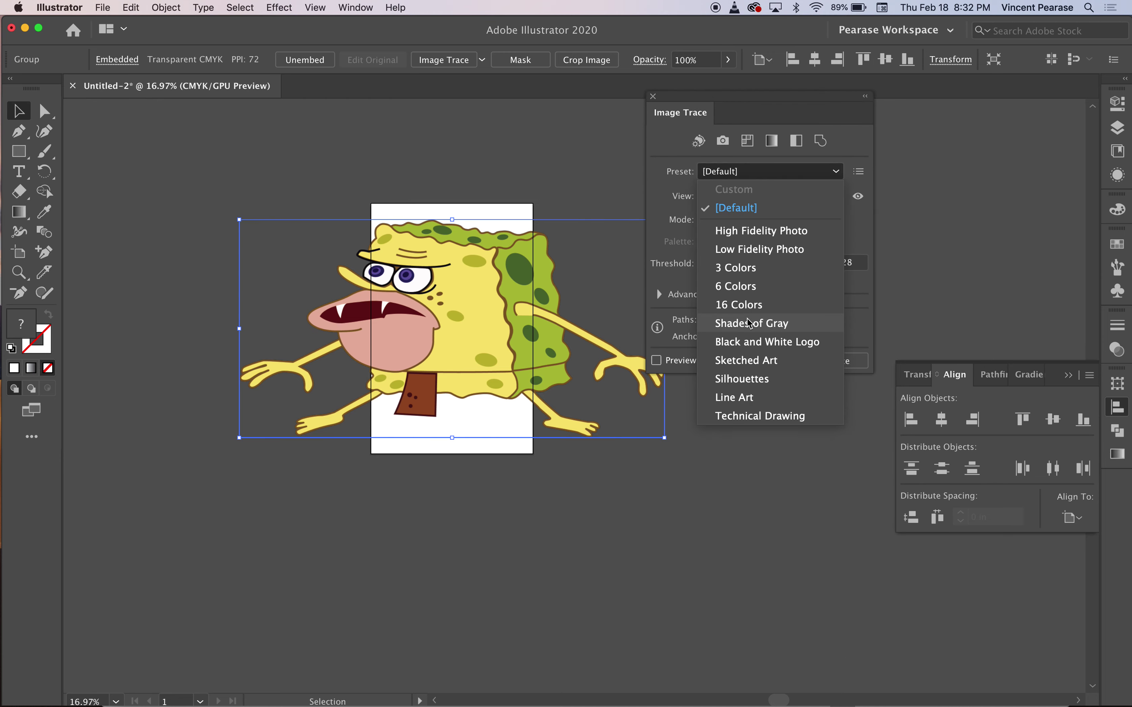
left_click(752, 342)
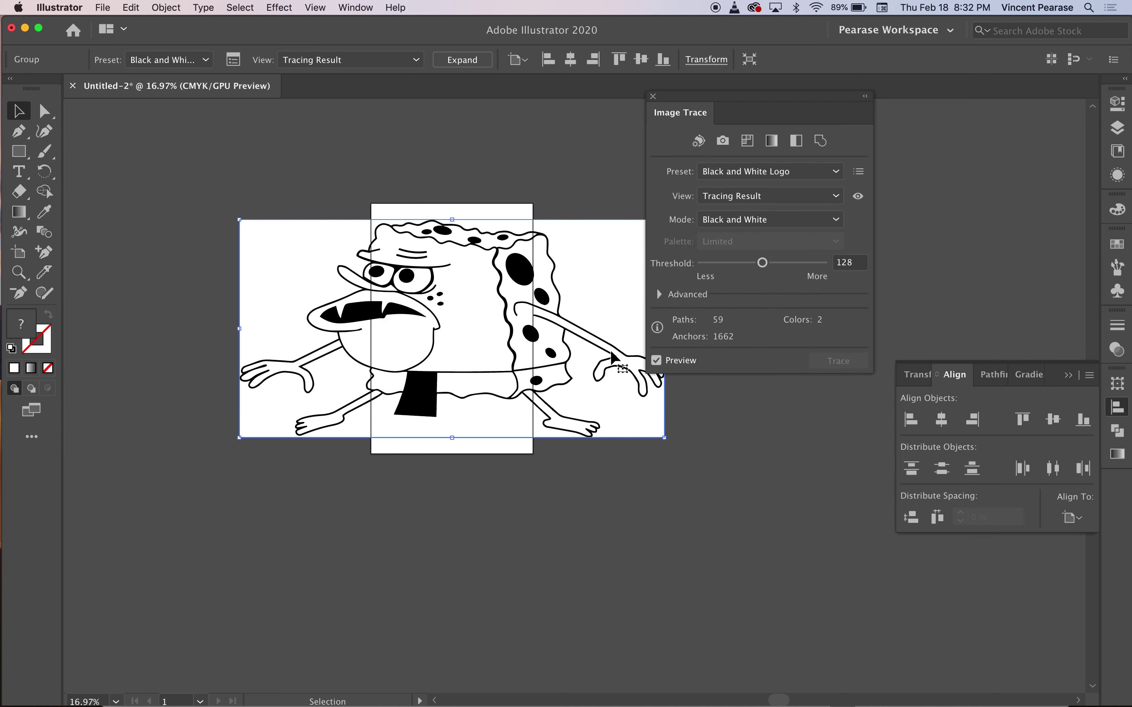
left_click(660, 295)
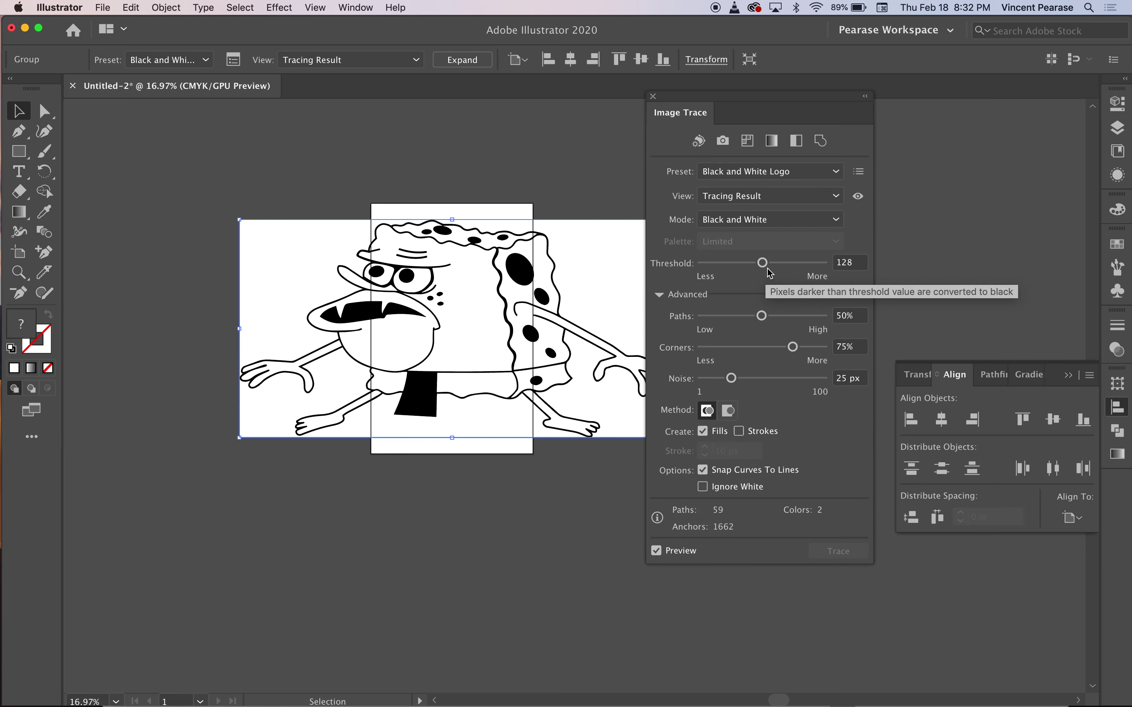
mouse_move(762, 263)
left_mouse_down()
mouse_move(784, 269)
mouse_move(725, 269)
mouse_move(780, 275)
left_mouse_up()
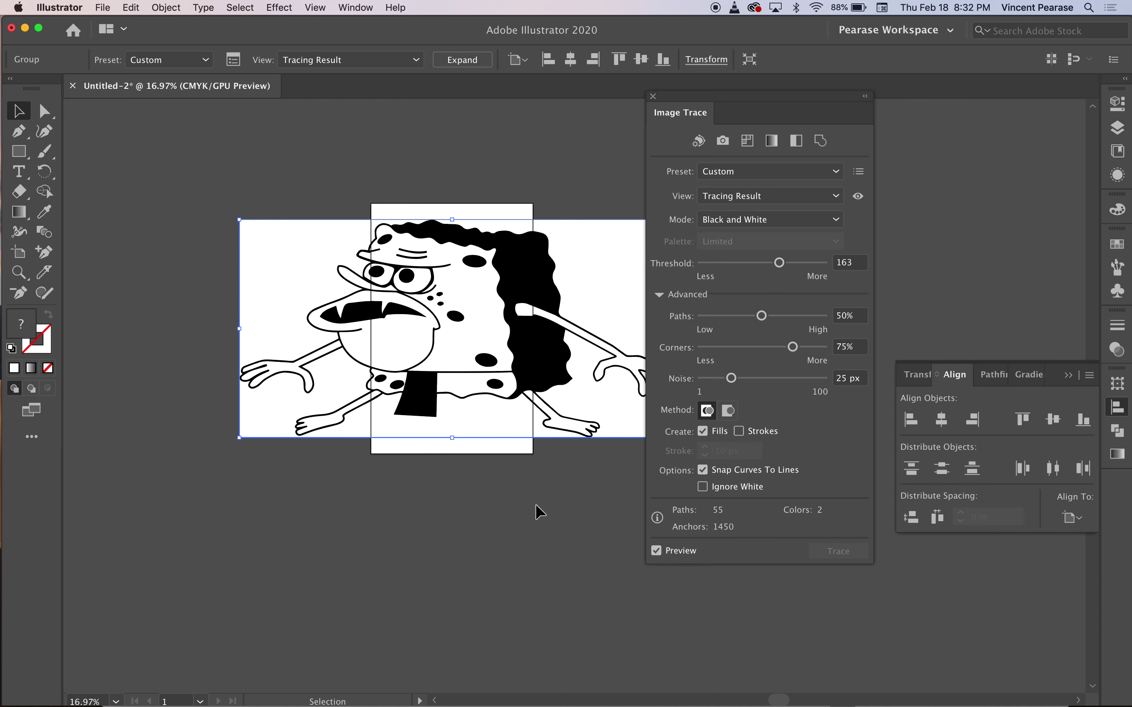
Paste a second copy of the colour SpongeGar image and place it below the traced version
key("super+shift+a")
key("super+v")
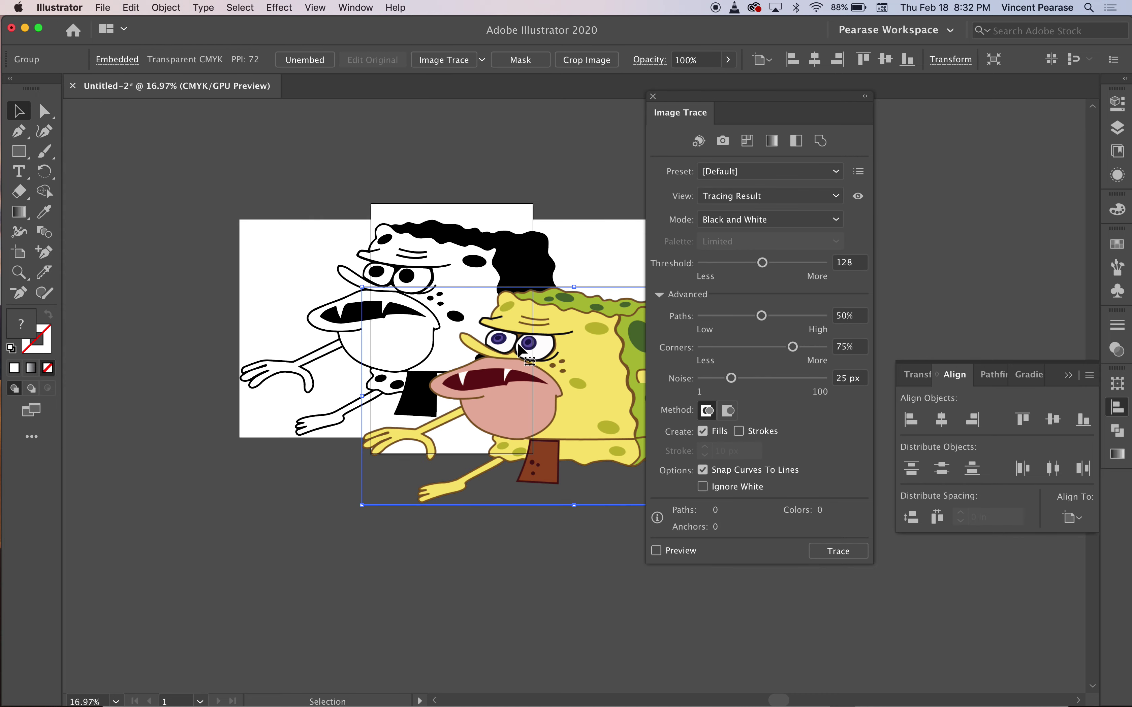
mouse_move(512, 369)
left_mouse_down()
mouse_move(391, 531)
mouse_move(330, 555)
left_mouse_up()
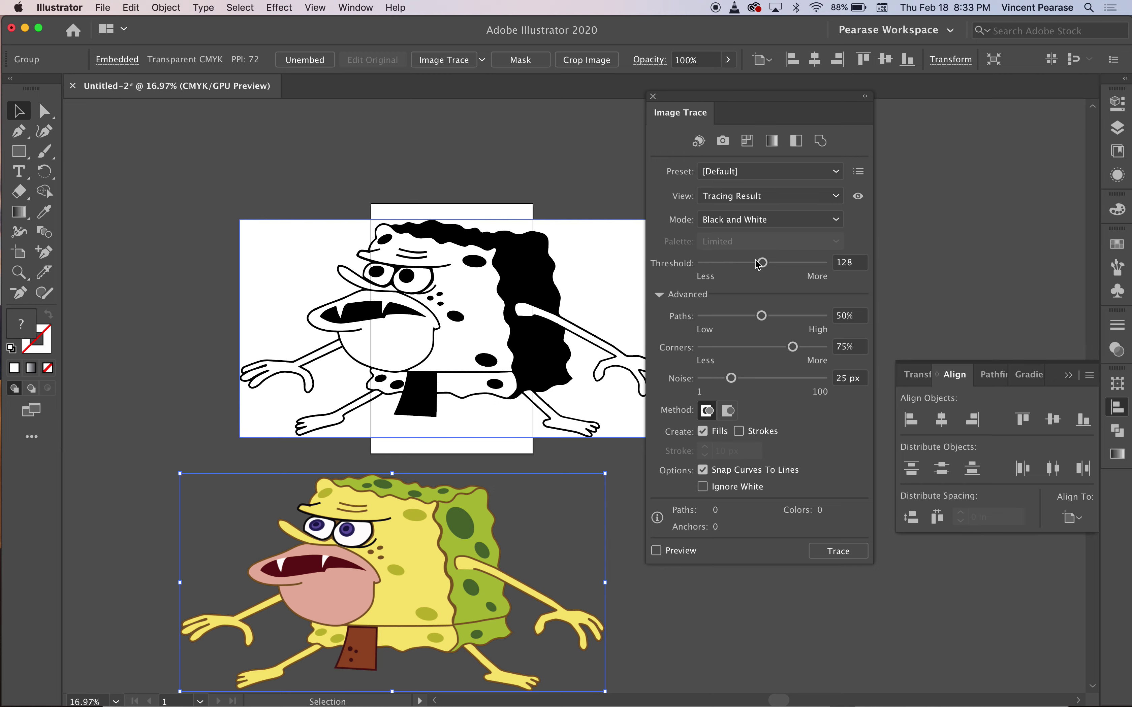
Lower the threshold of the black-and-white trace to 129
left_click_drag(761, 263, 754, 263)
left_click(545, 276)
left_click_drag(779, 264, 763, 267)
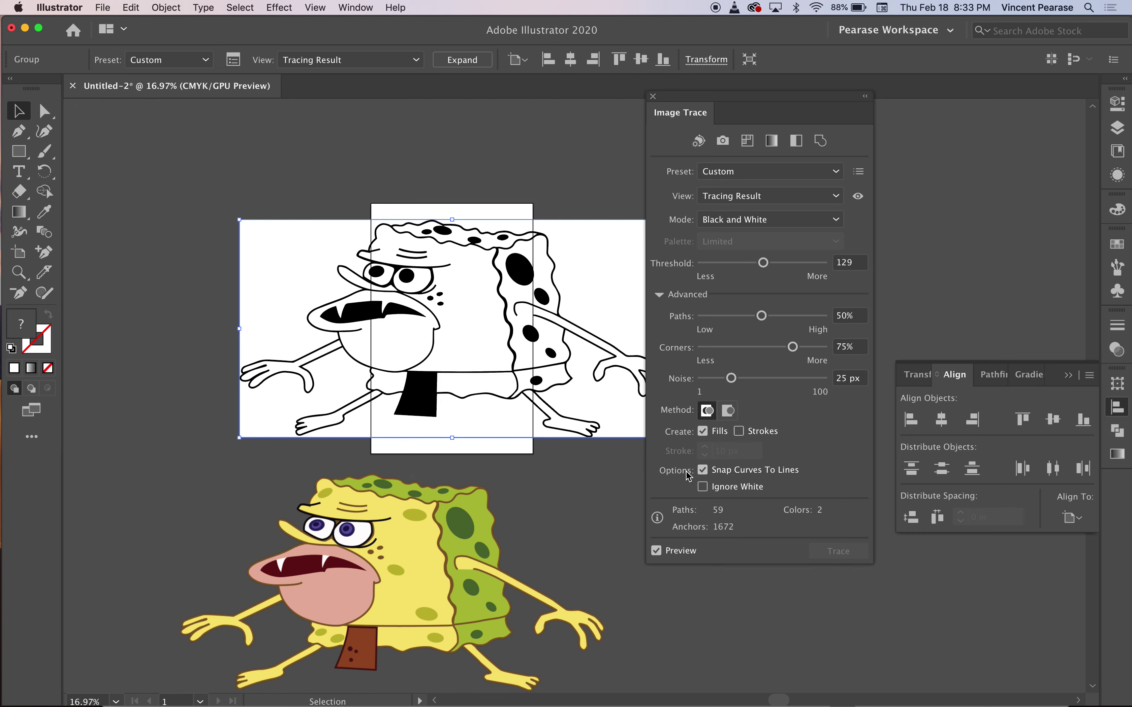
left_click(659, 296)
left_click(660, 297)
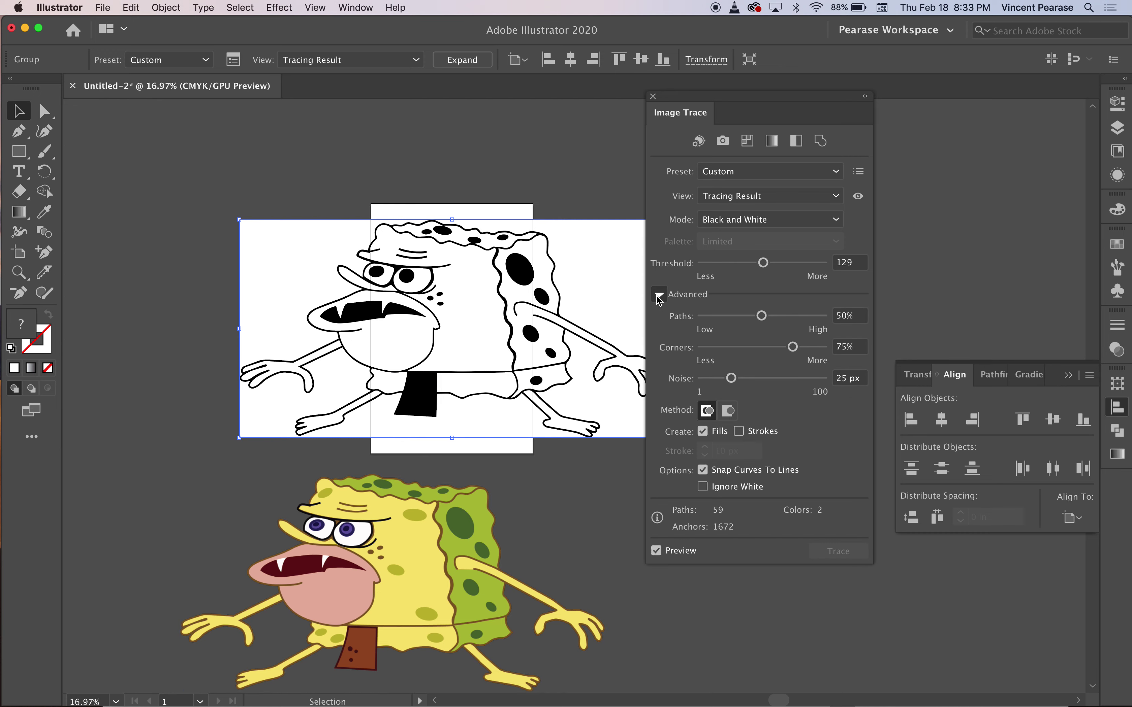
Set the black-and-white trace to ignore white, and close the Image Trace settings
left_click(702, 487)
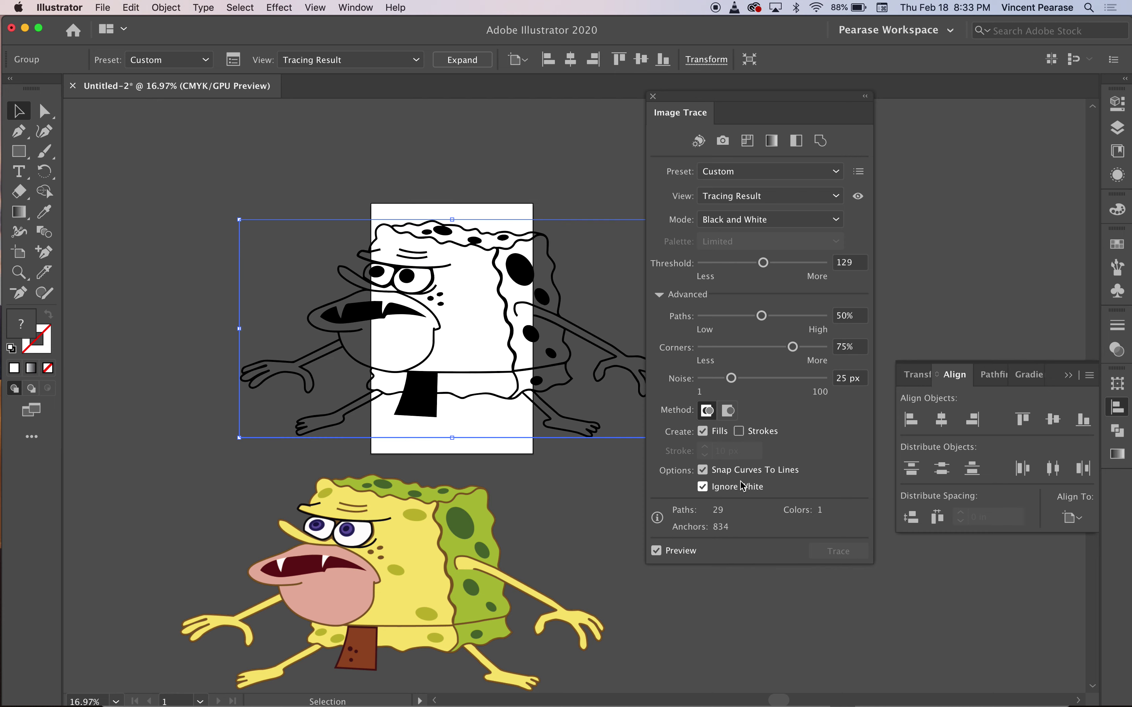
left_click(790, 317)
left_click(719, 379)
left_click(653, 96)
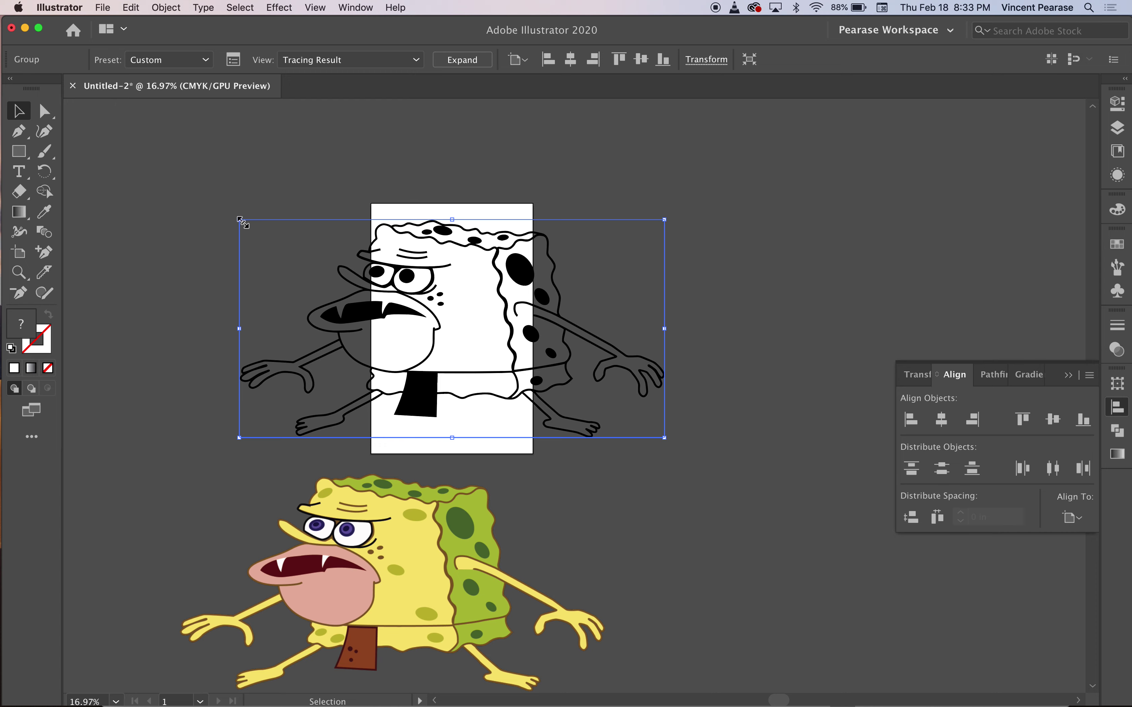
Scale the black-and-white trace down proportionally to about 10.99 in wide and move it onto the artboard
mouse_move(241, 220)
left_mouse_down()
mouse_move(374, 283)
mouse_move(401, 348)
left_mouse_up()
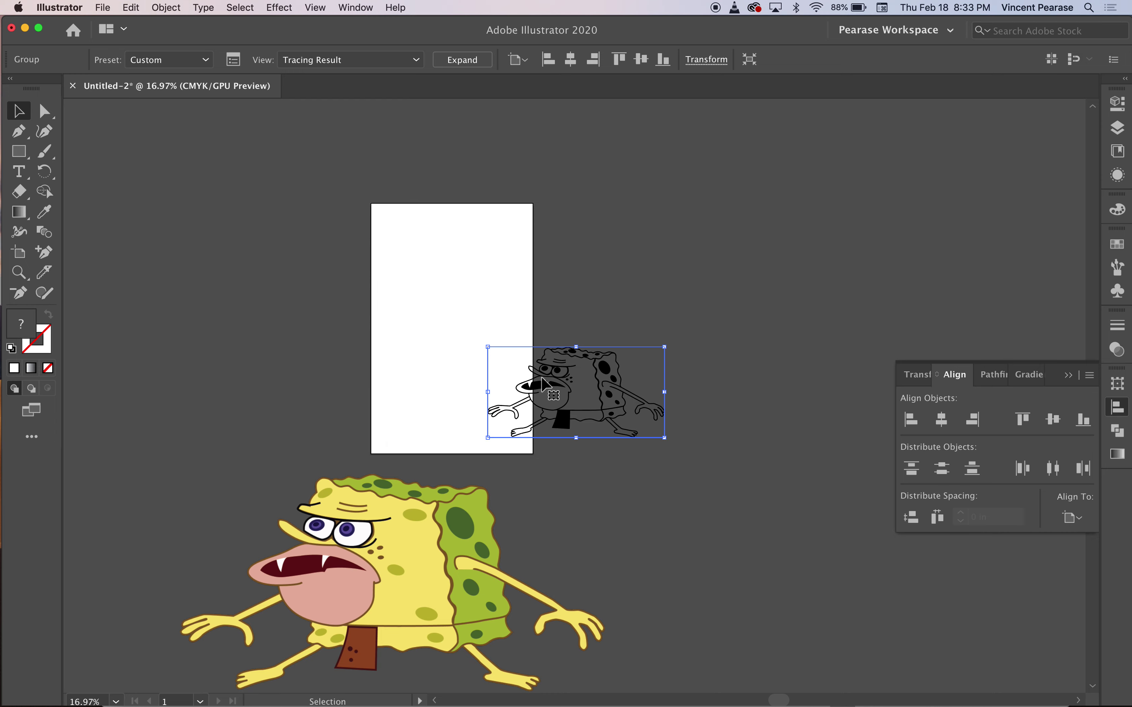
mouse_move(545, 385)
left_mouse_down()
mouse_move(406, 311)
mouse_move(430, 280)
left_mouse_up()
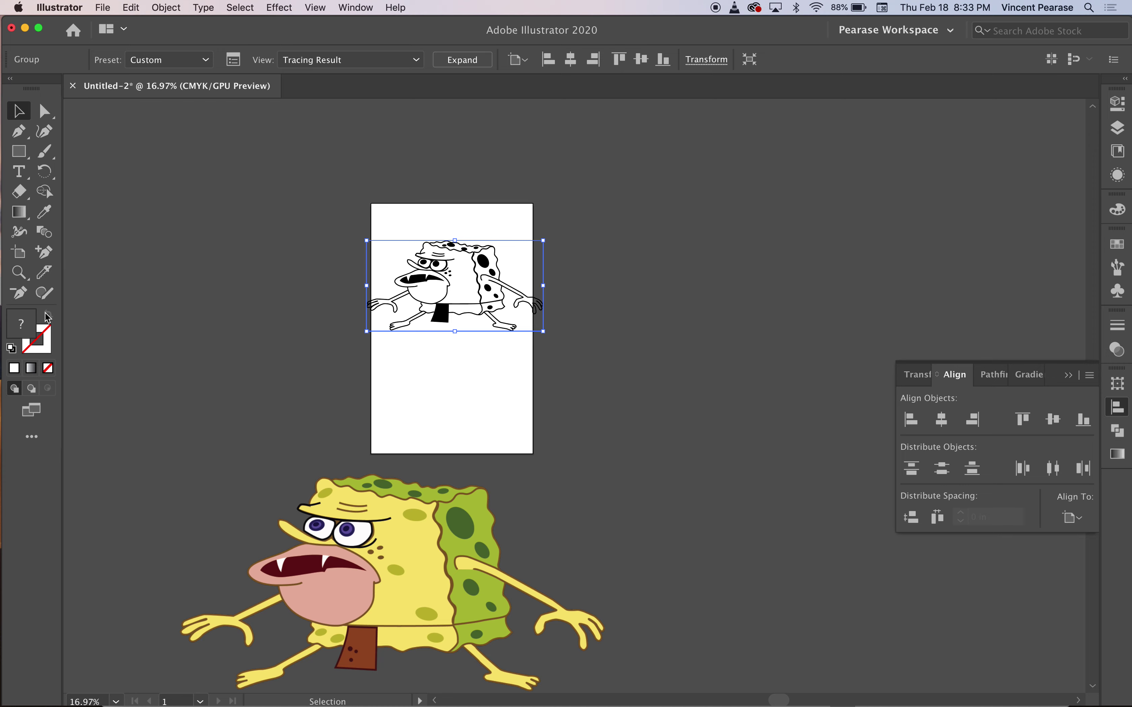
left_click(19, 273)
left_click(442, 290)
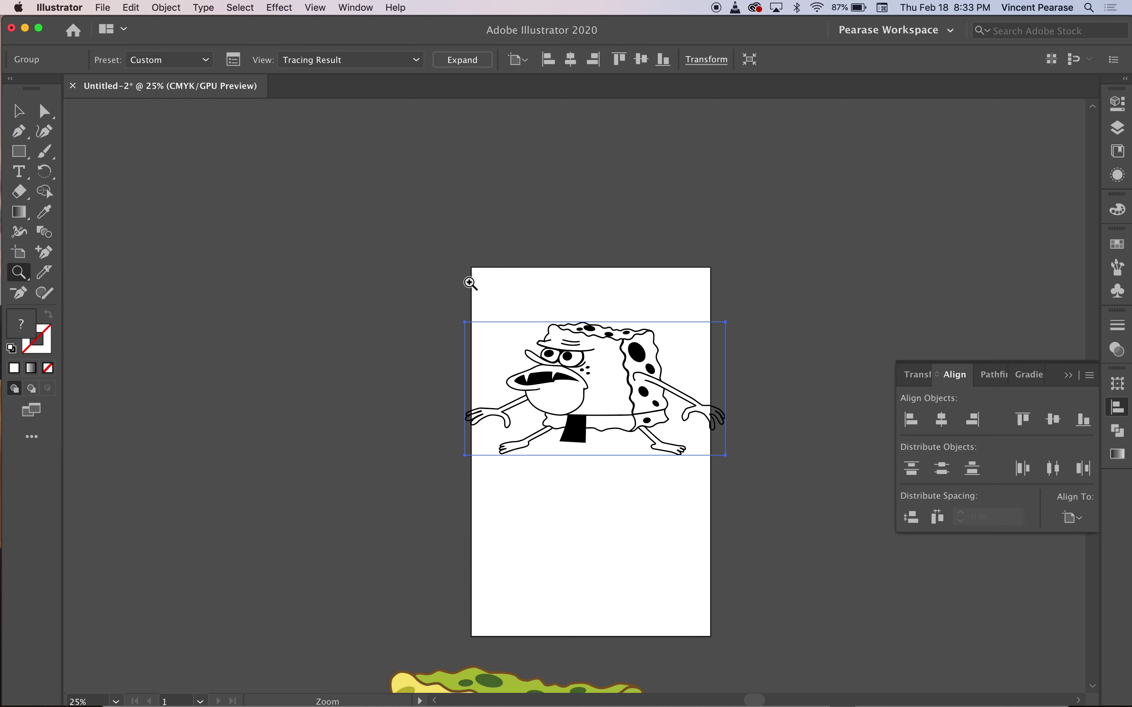
left_click(583, 371)
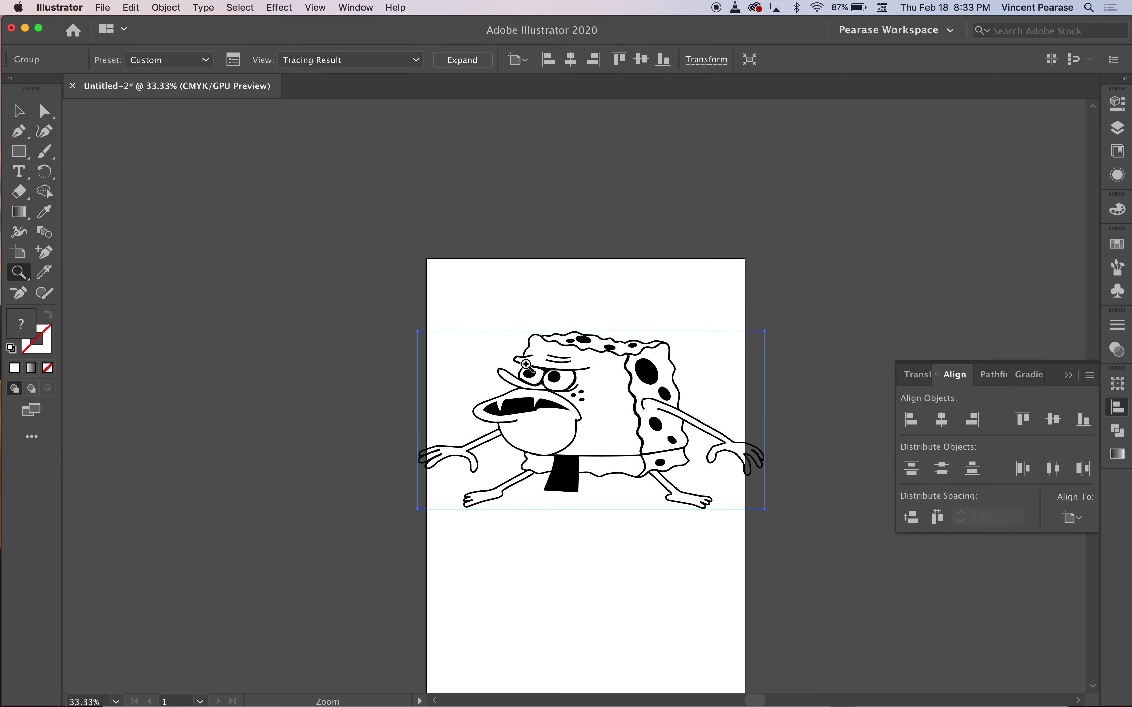
left_click(527, 419)
left_click(20, 111)
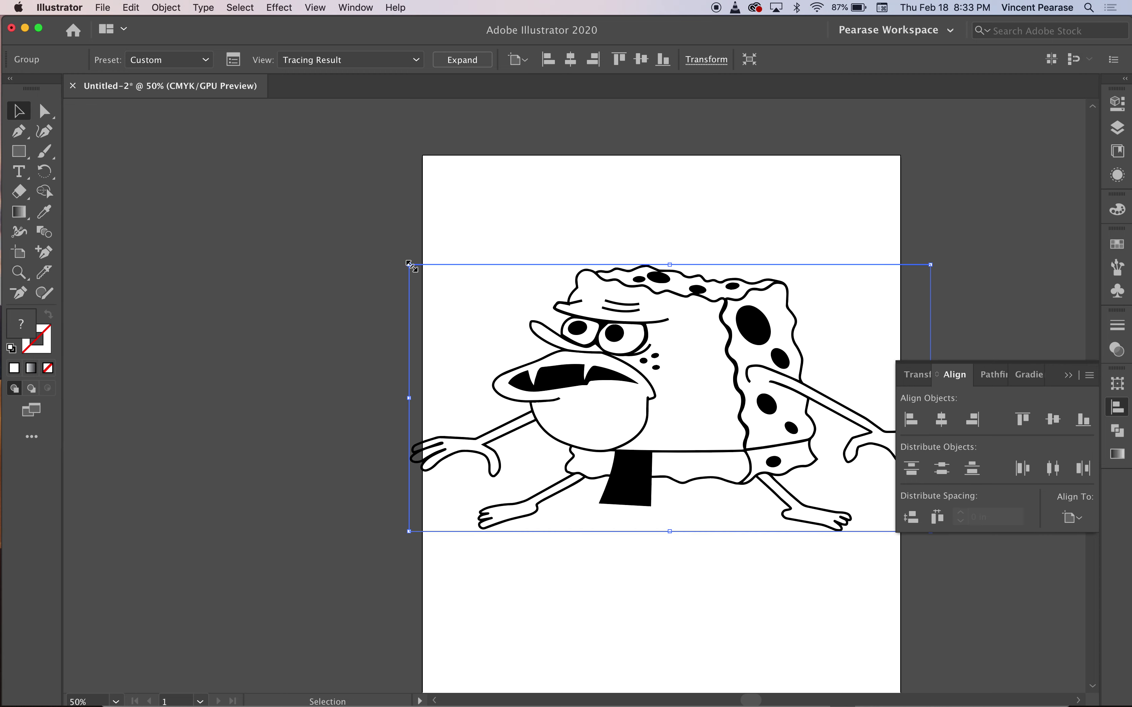
left_click_drag(409, 264, 452, 289)
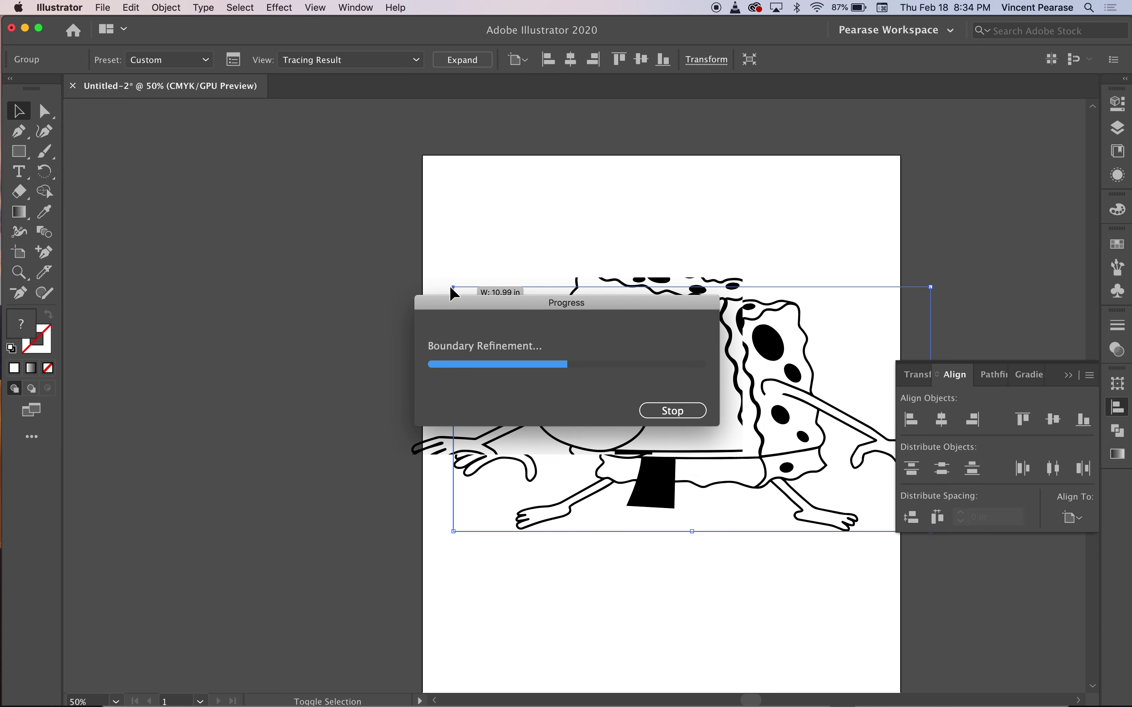
Show the rulers around the document
left_click(314, 7)
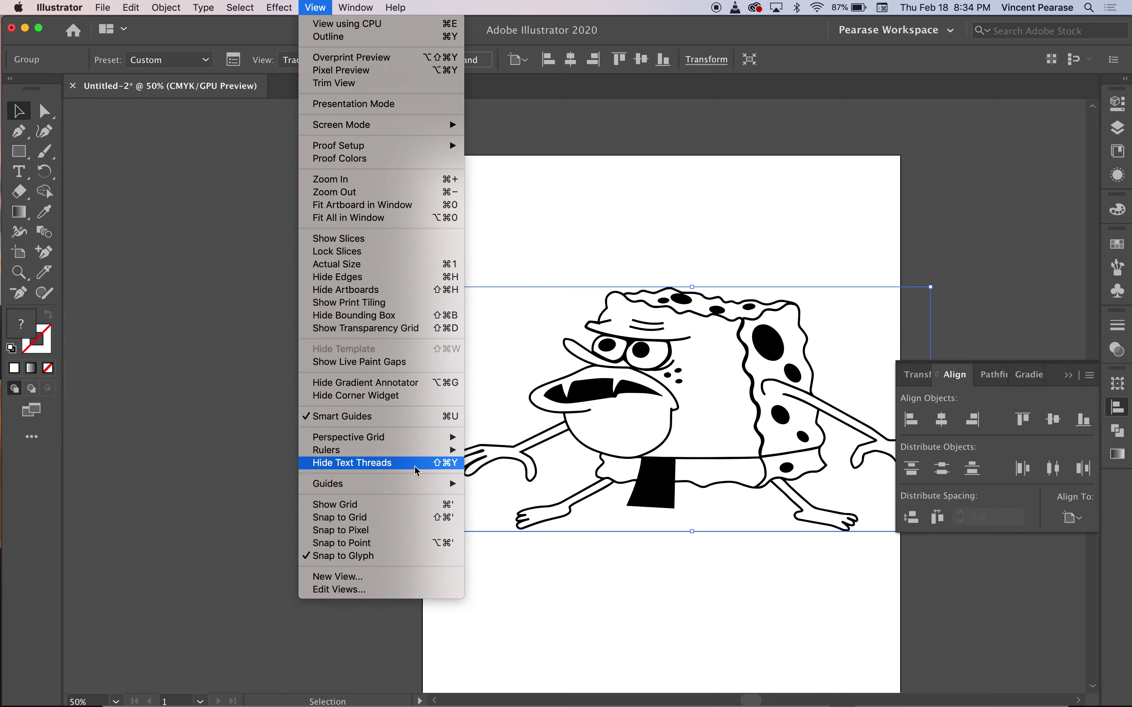
mouse_move(416, 452)
left_click(501, 450)
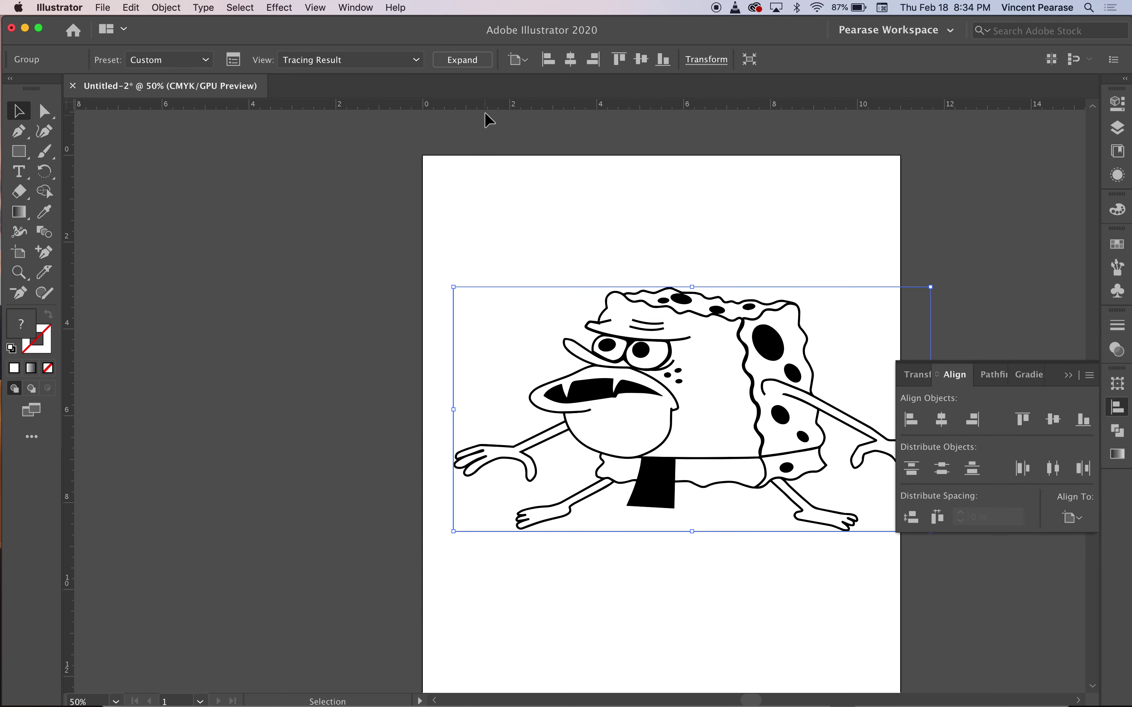
Position the trace across the artboard's width, with its upper edge about 3 in below the top of the page
left_click(637, 359)
mouse_move(637, 359)
left_mouse_down()
mouse_move(577, 240)
mouse_move(602, 226)
left_mouse_up()
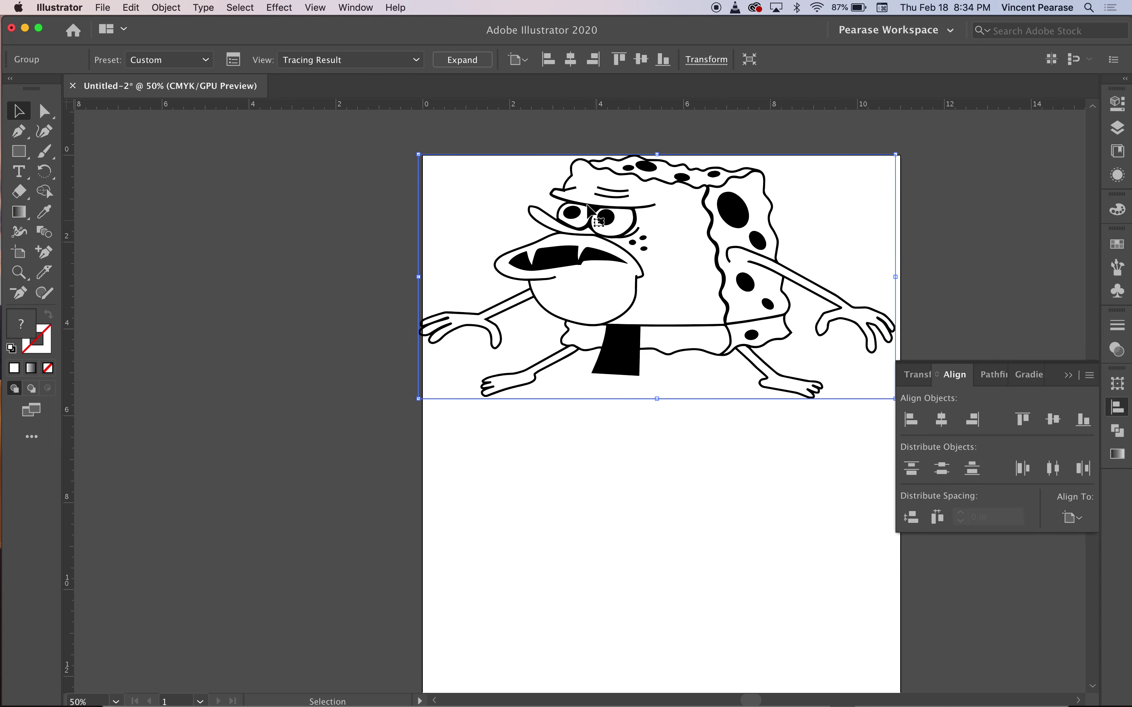
right_click(521, 110)
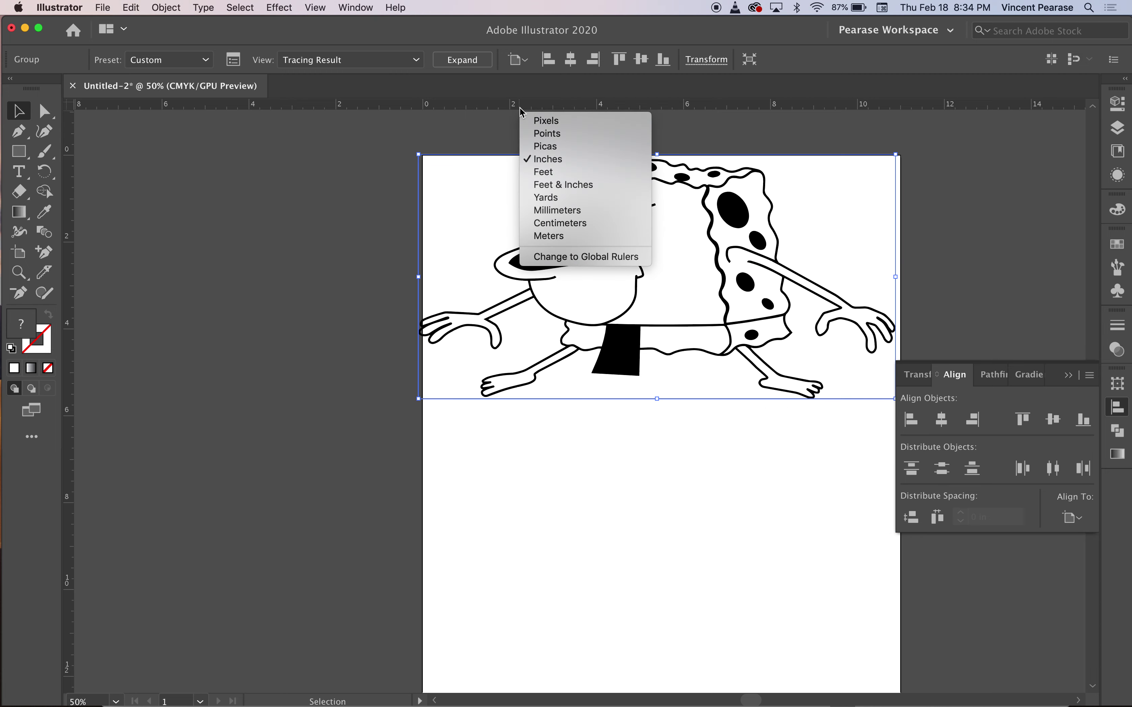
left_click(378, 204)
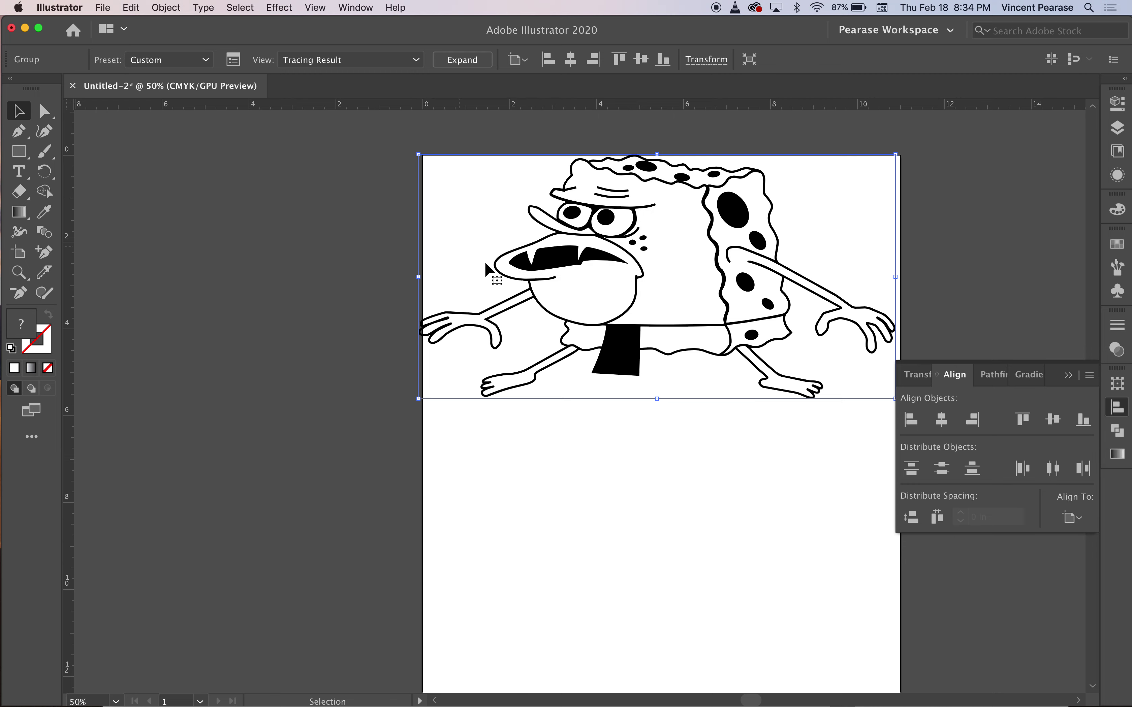
left_click_drag(525, 283, 530, 367)
scroll(561, 526, "right", 3)
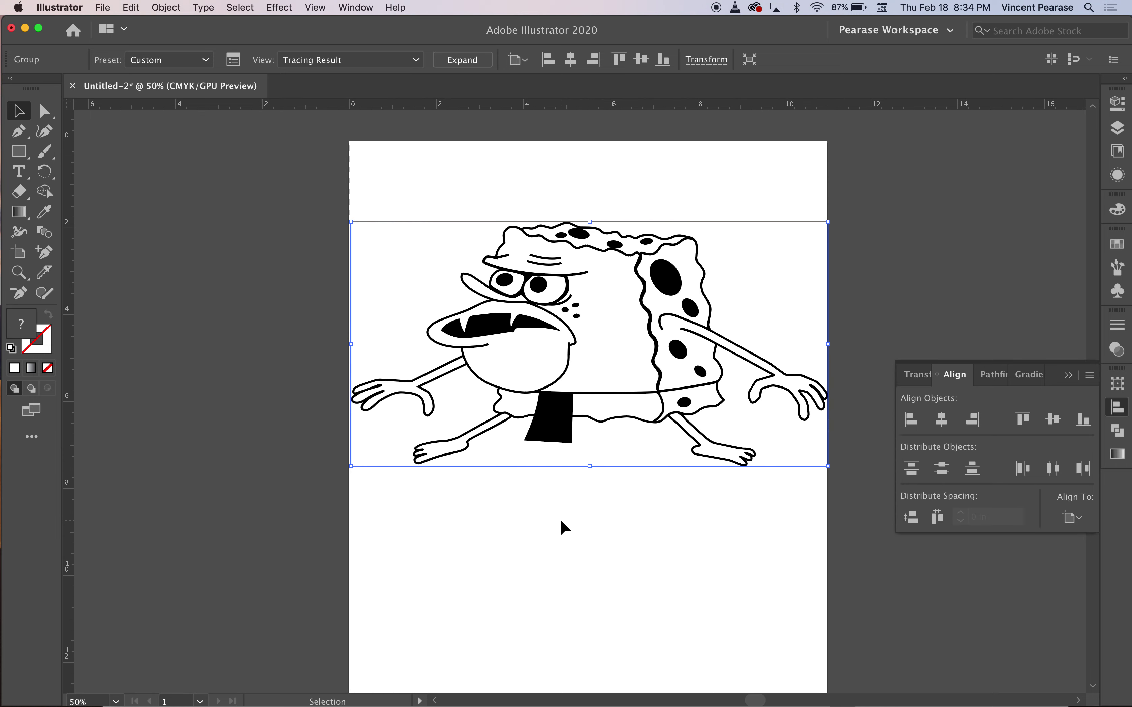
left_click_drag(513, 320, 510, 370)
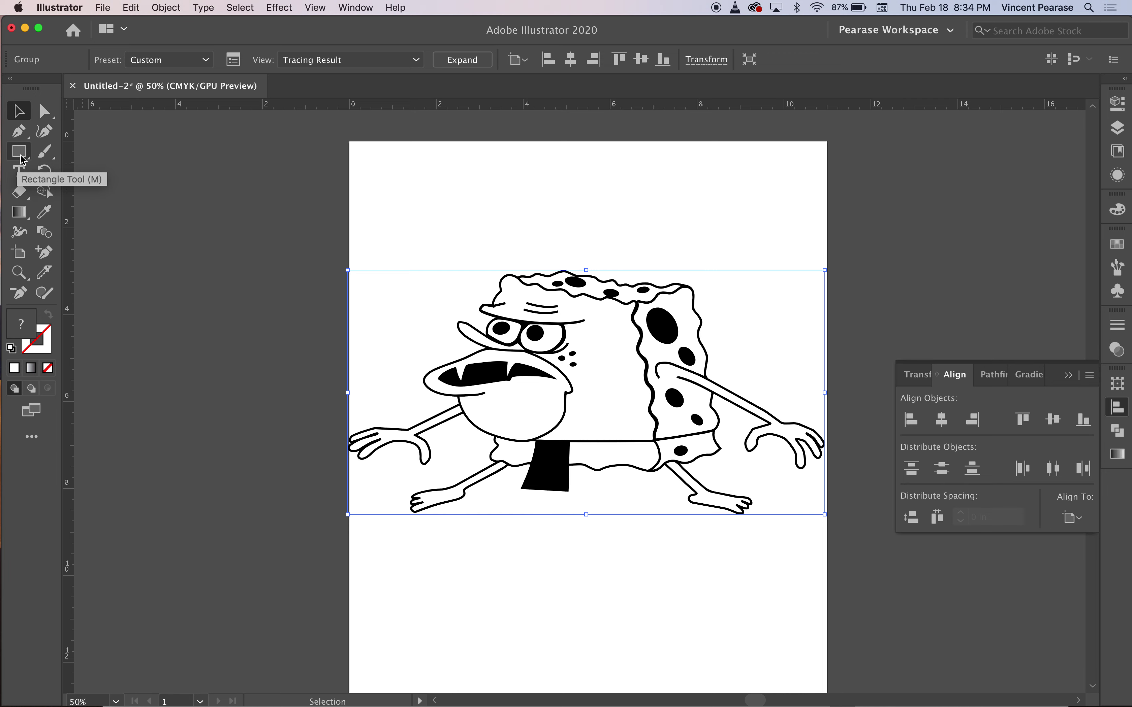
Draw a vertical line segment about 1.4 in long above SpongeGar's head and keep it selected
left_click_drag(26, 159, 73, 234)
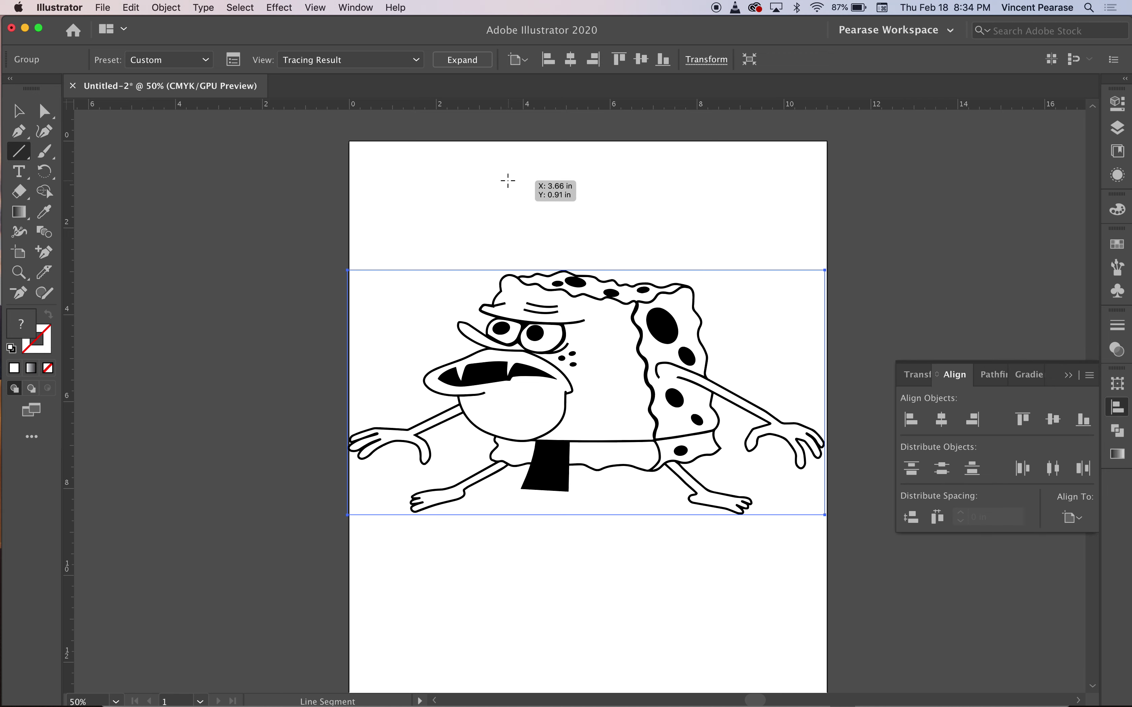
left_click_drag(513, 160, 513, 219)
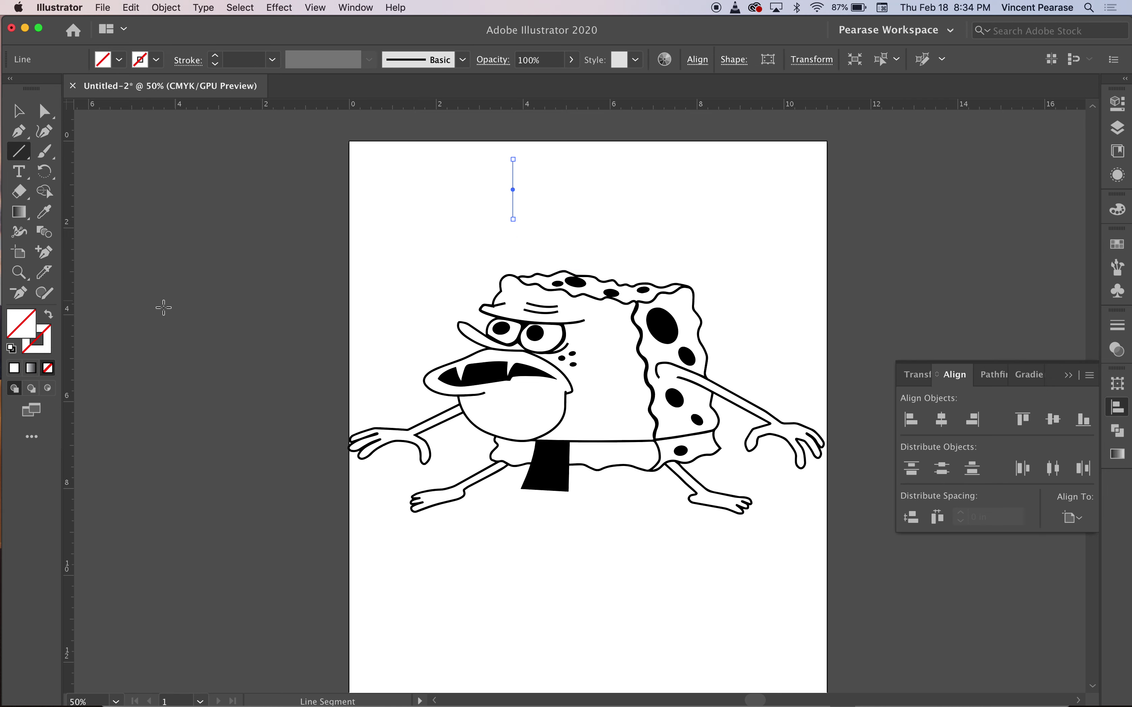
left_click(21, 118)
left_click(210, 271)
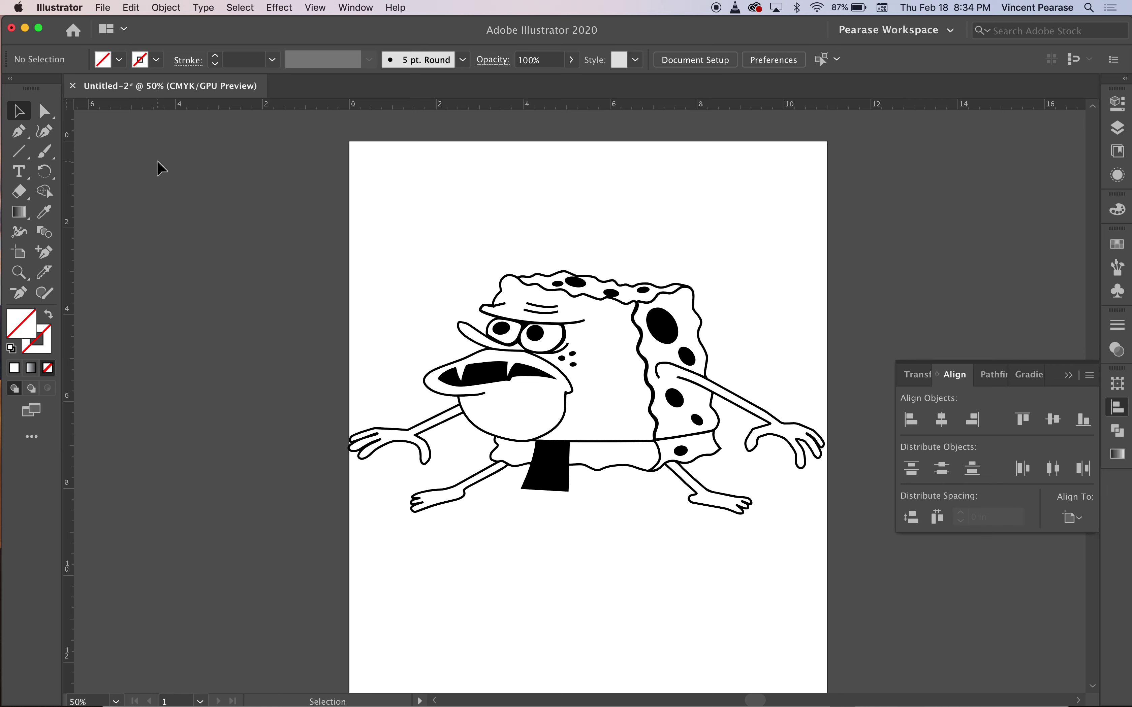
left_click_drag(465, 124, 551, 232)
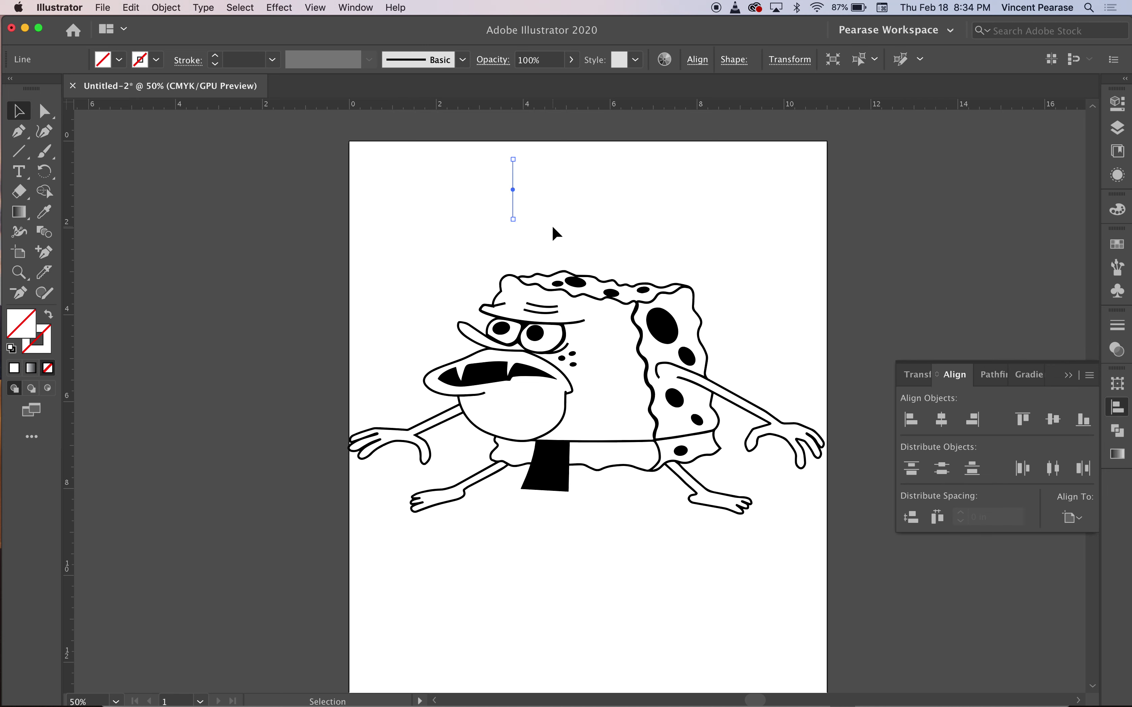
Give the vertical line a pure black stroke, colour 000000
left_click(46, 344)
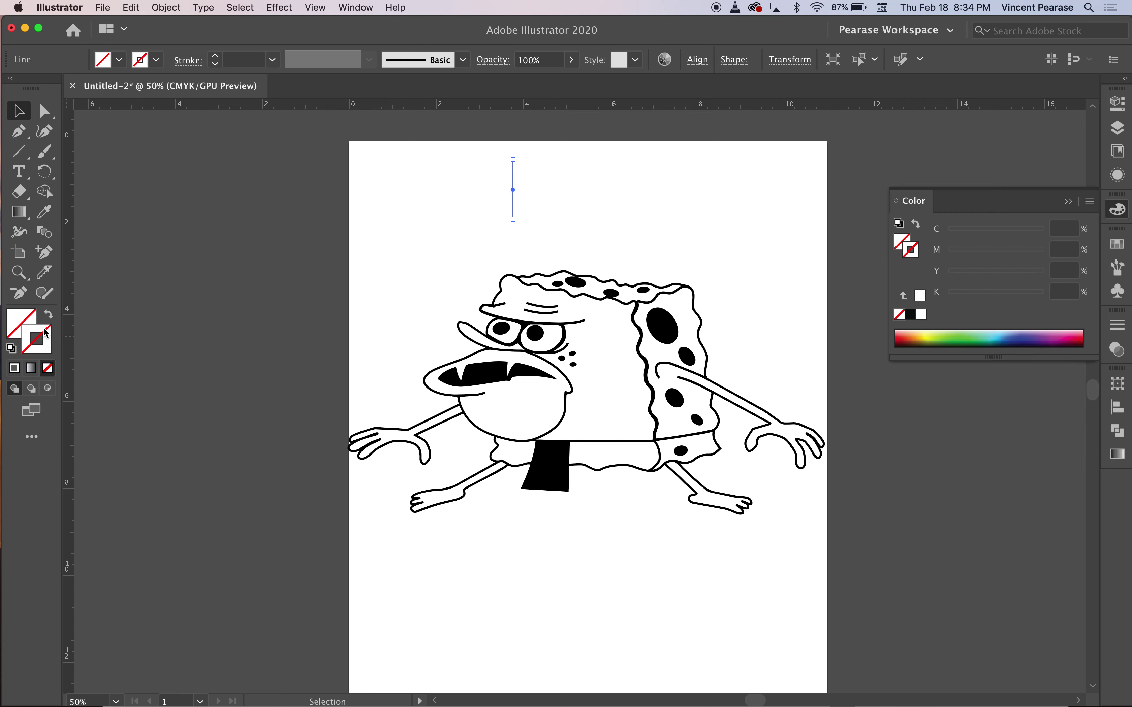
left_click(910, 316)
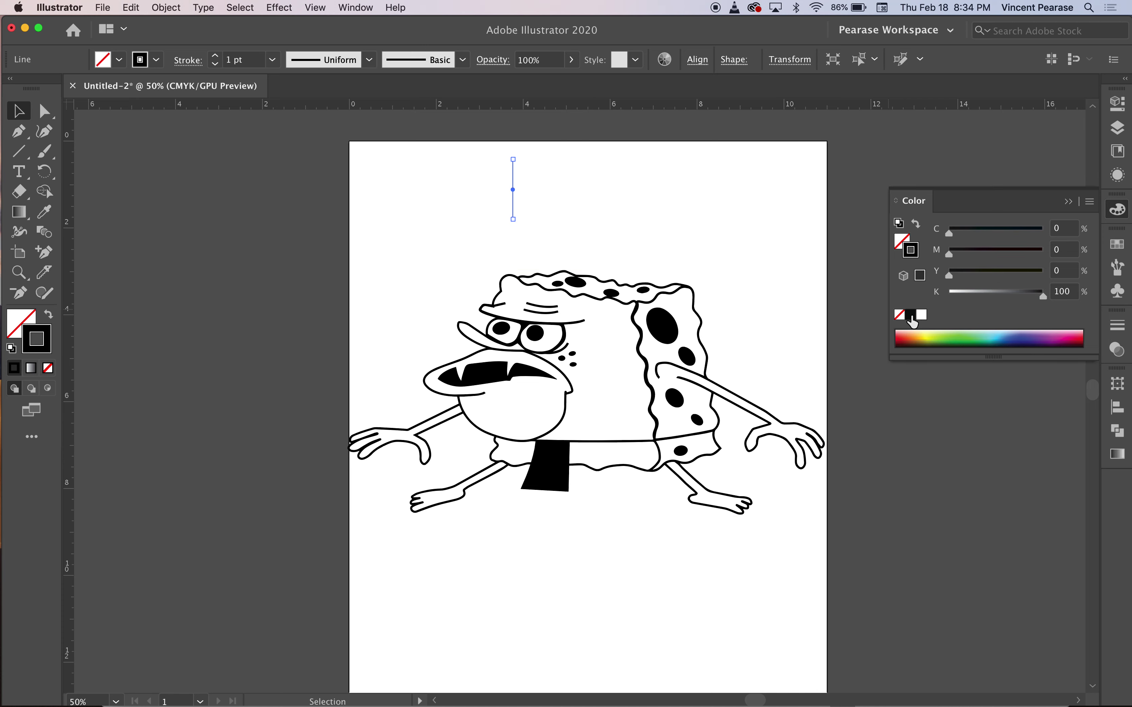
double_click(48, 346)
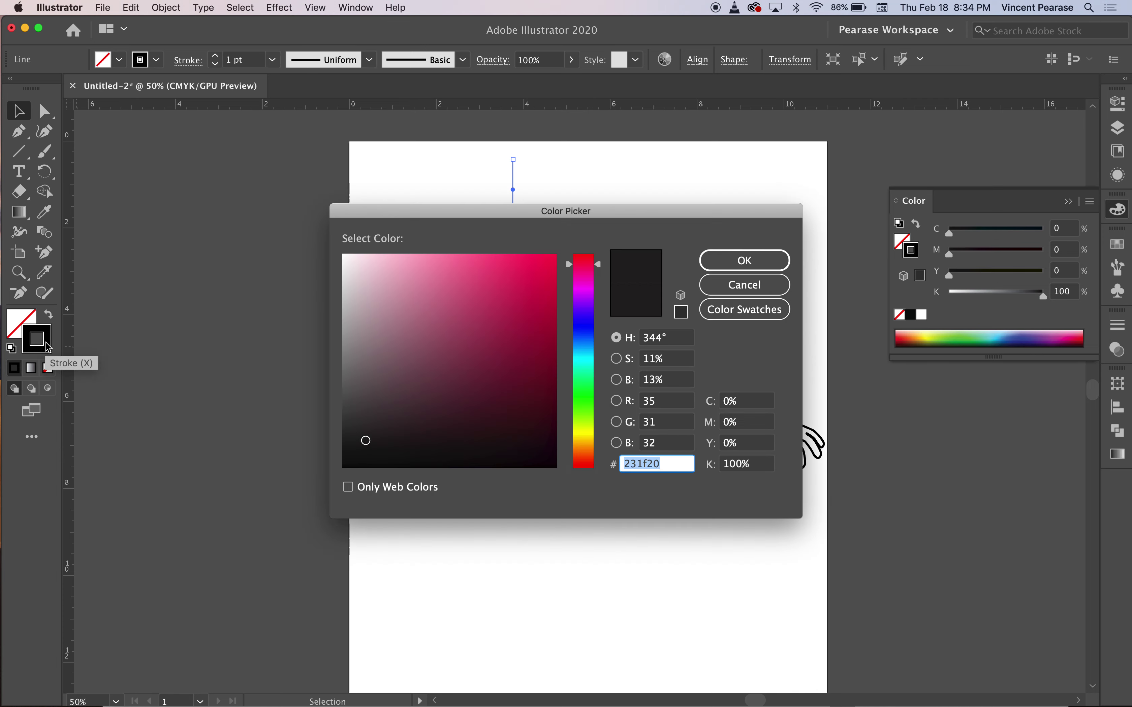
left_click_drag(356, 444, 343, 478)
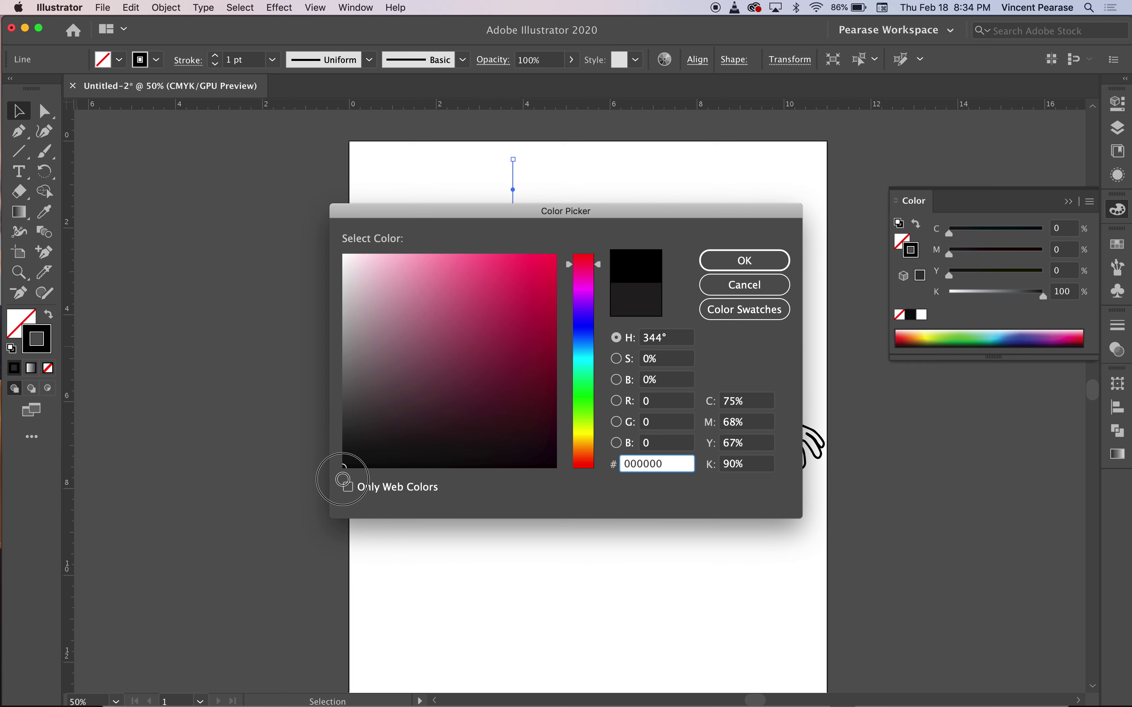
left_click(715, 262)
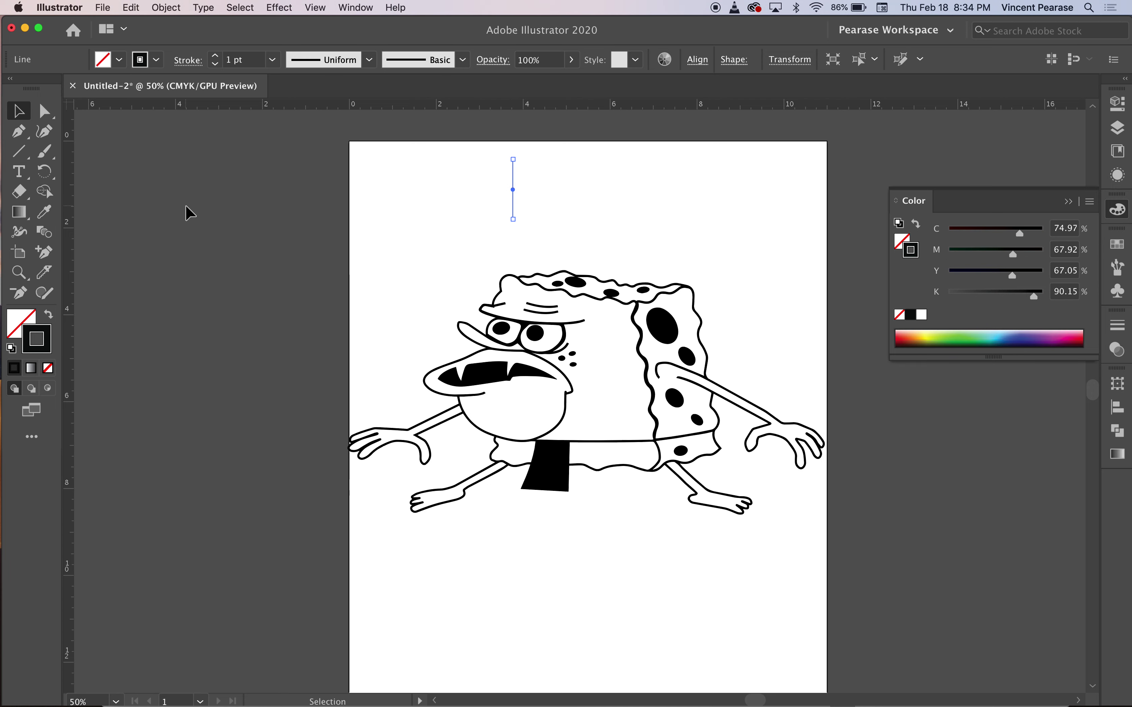
Try a 2 pt stroke on the line, return it to 1 pt, and display the Stroke settings
left_click(216, 55)
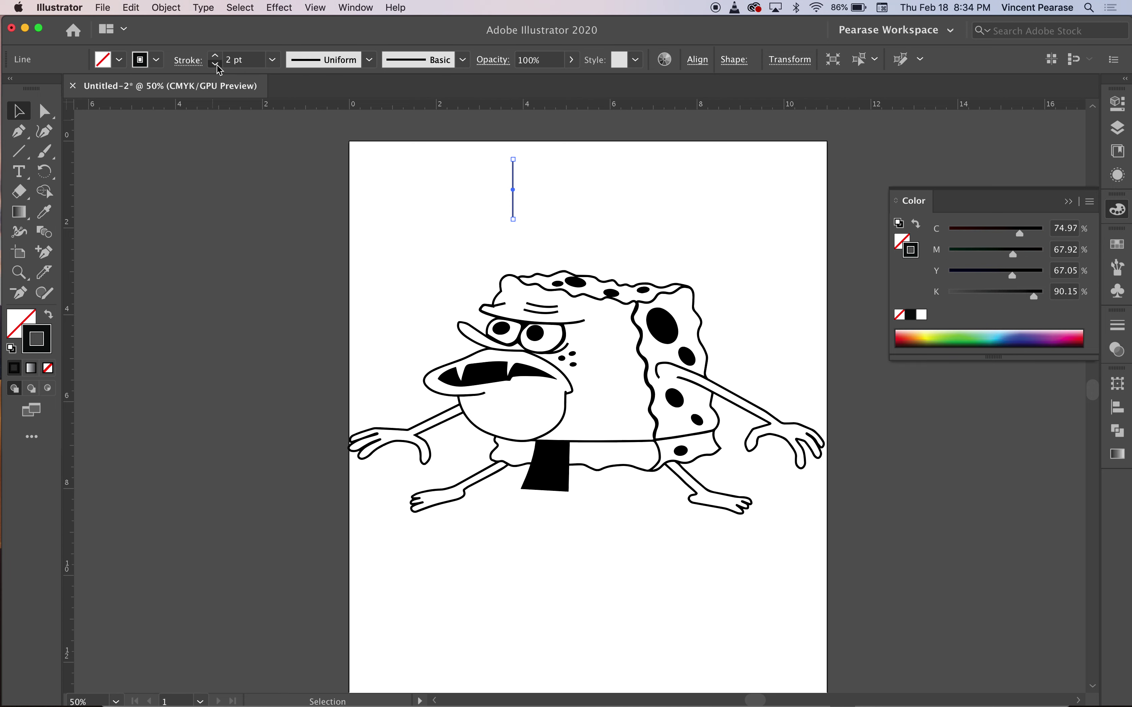
left_click(216, 64)
left_click(354, 7)
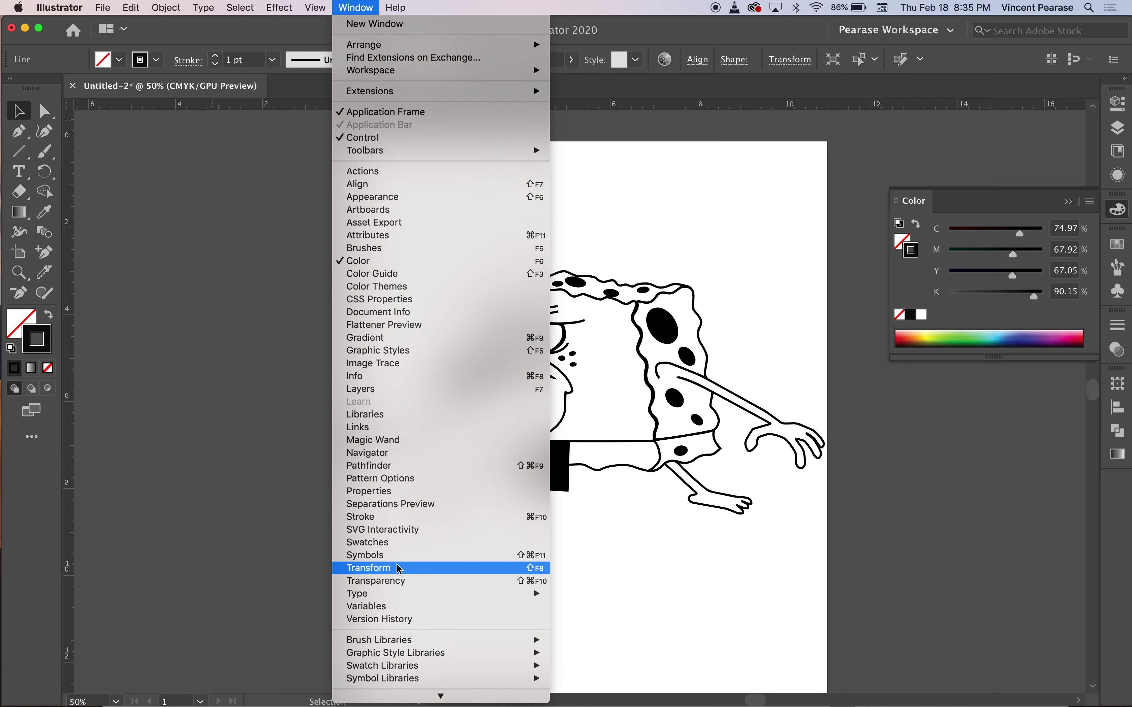
left_click(401, 517)
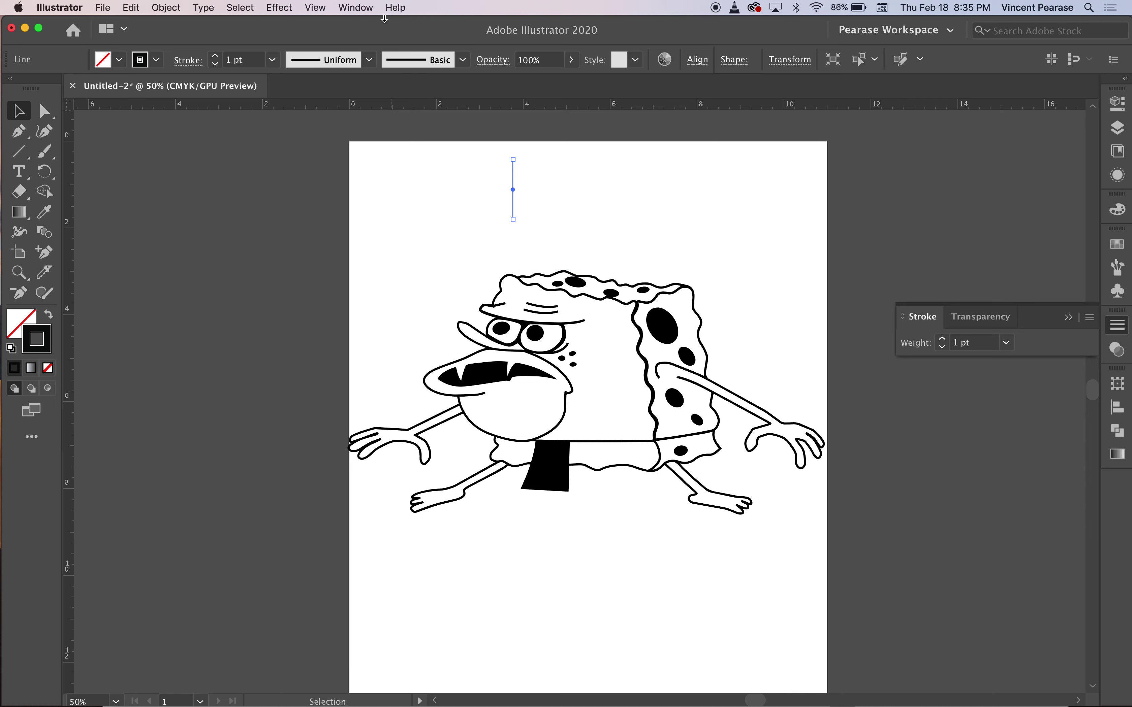
Hide the Control bar and bring it back
left_click(354, 8)
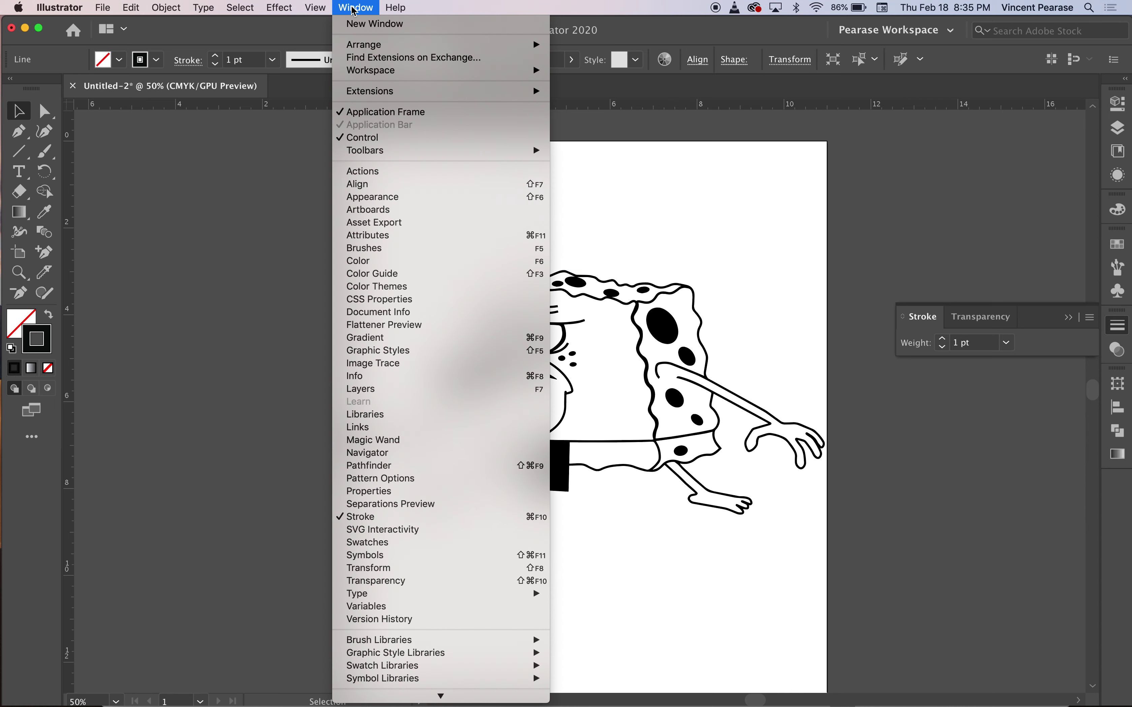
left_click(368, 141)
left_click(354, 8)
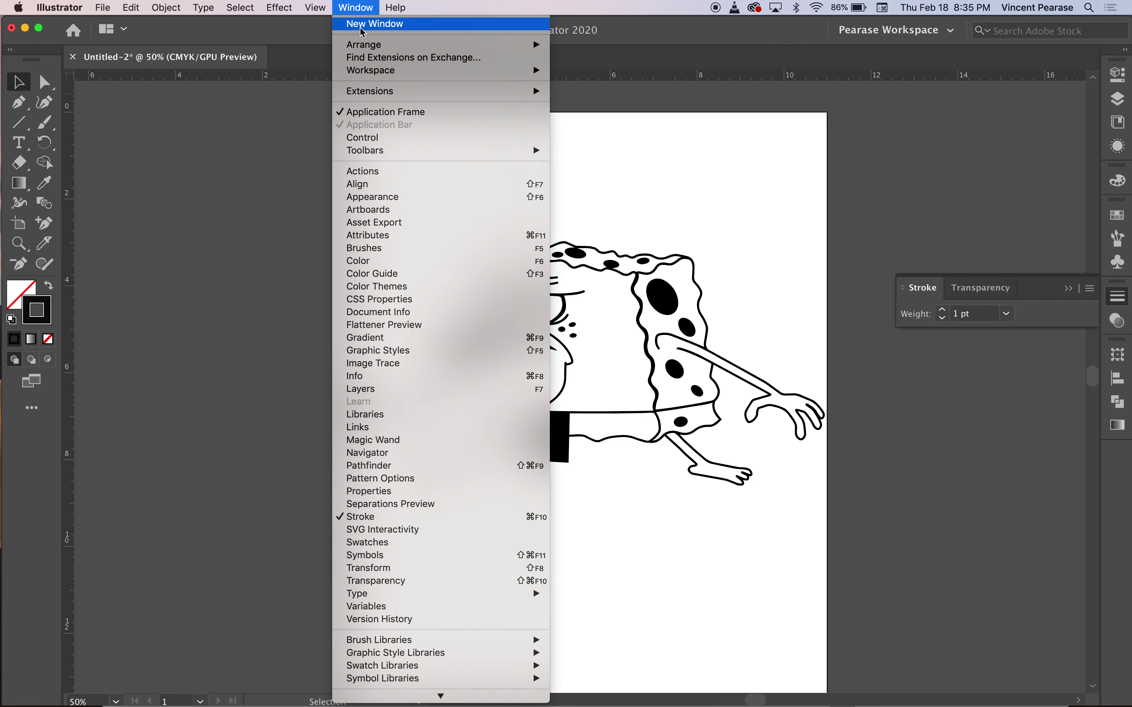
left_click(380, 138)
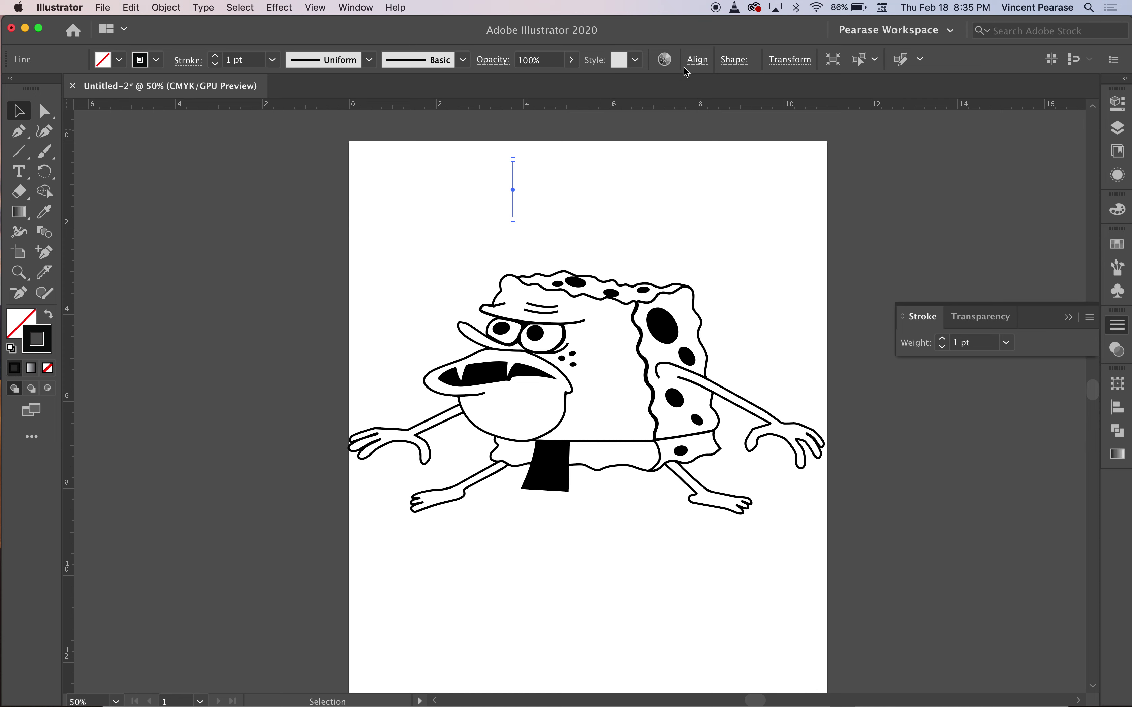
Centre the vertical line horizontally on the artboard, and move it just below the trace
left_click(697, 59)
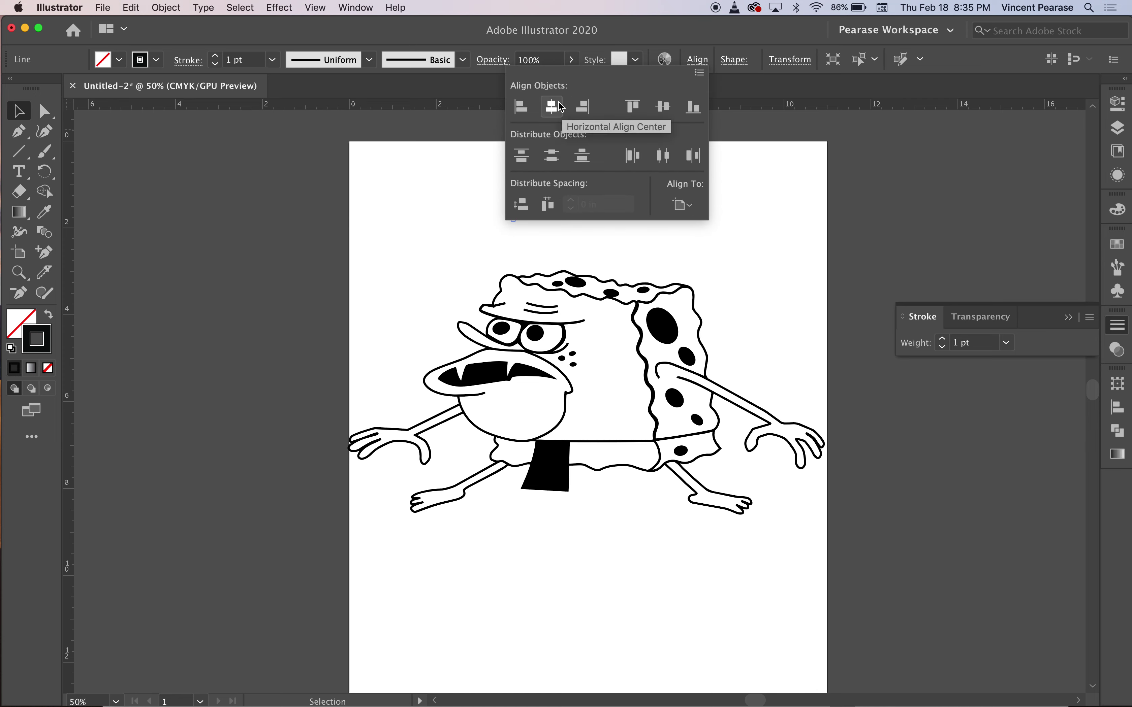
left_click(552, 107)
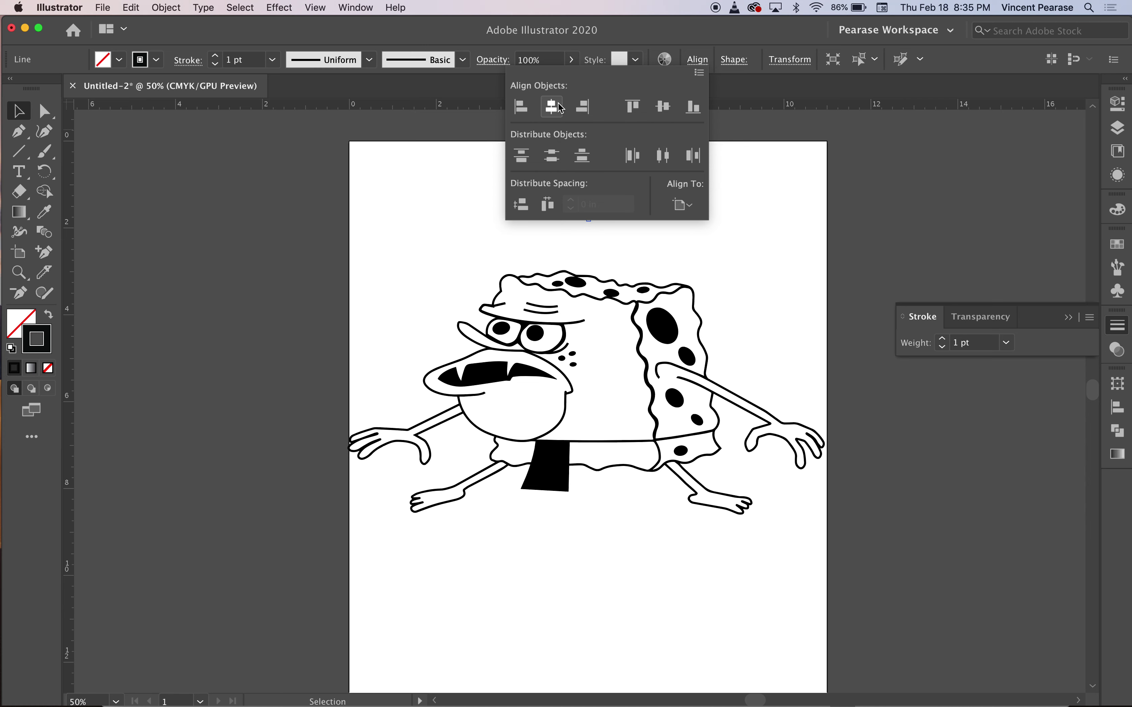
left_click(683, 205)
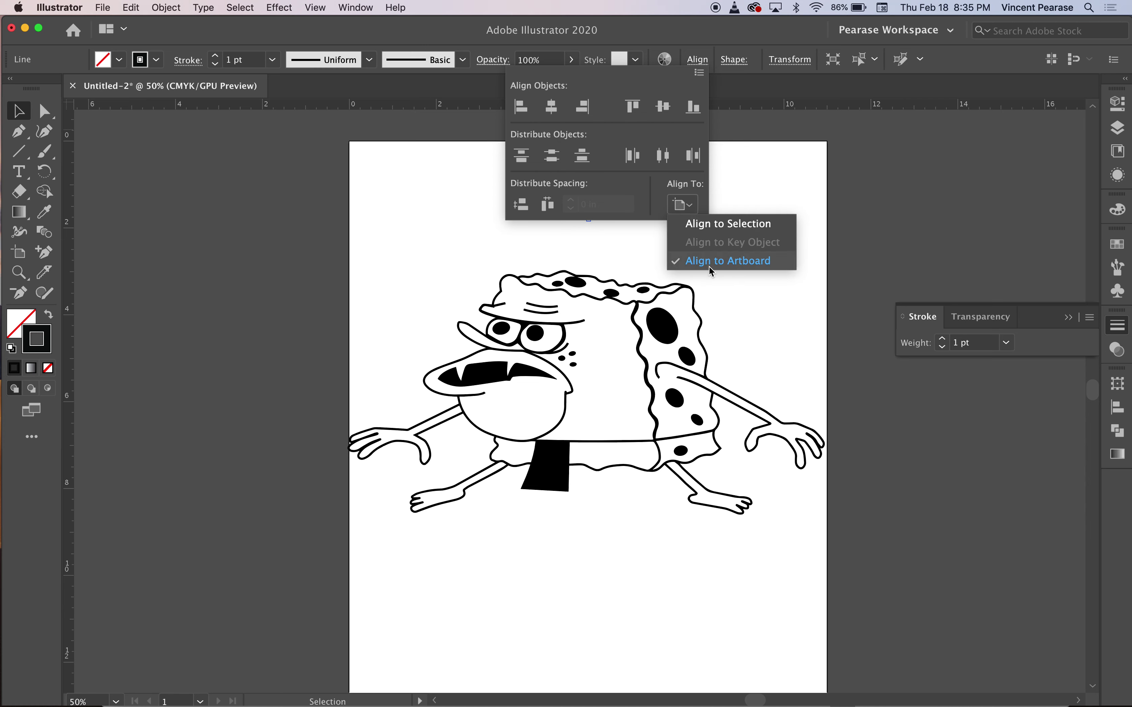
left_click(453, 191)
left_click(451, 189)
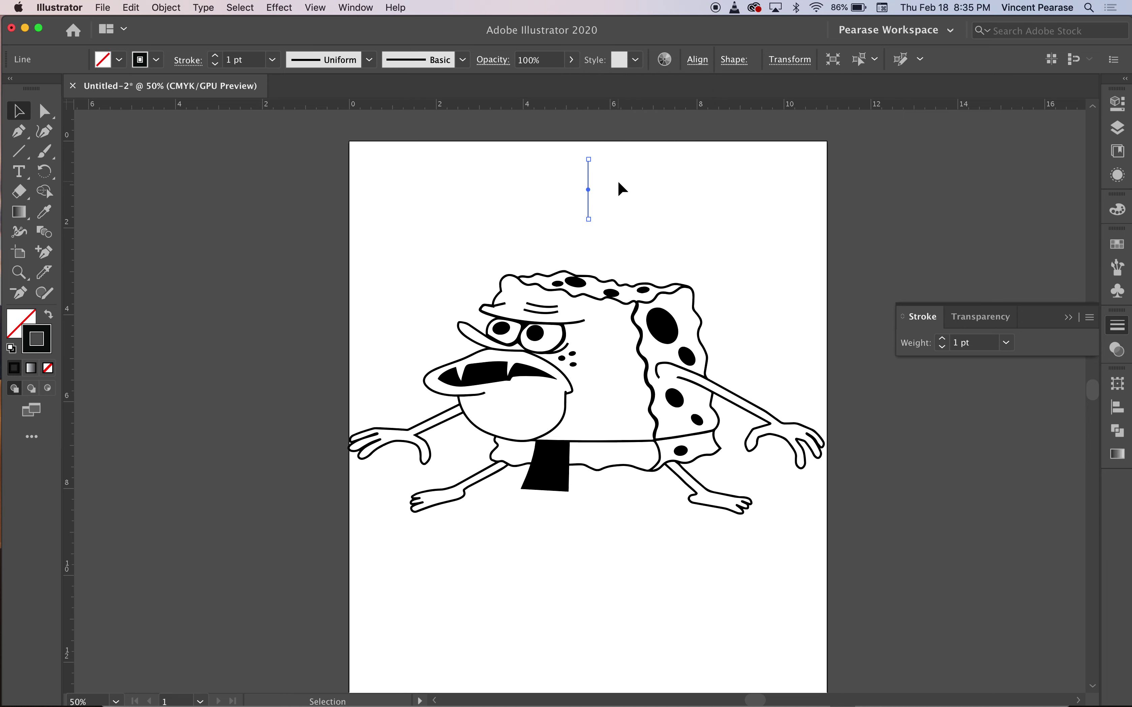
scroll(596, 194, "down", 5)
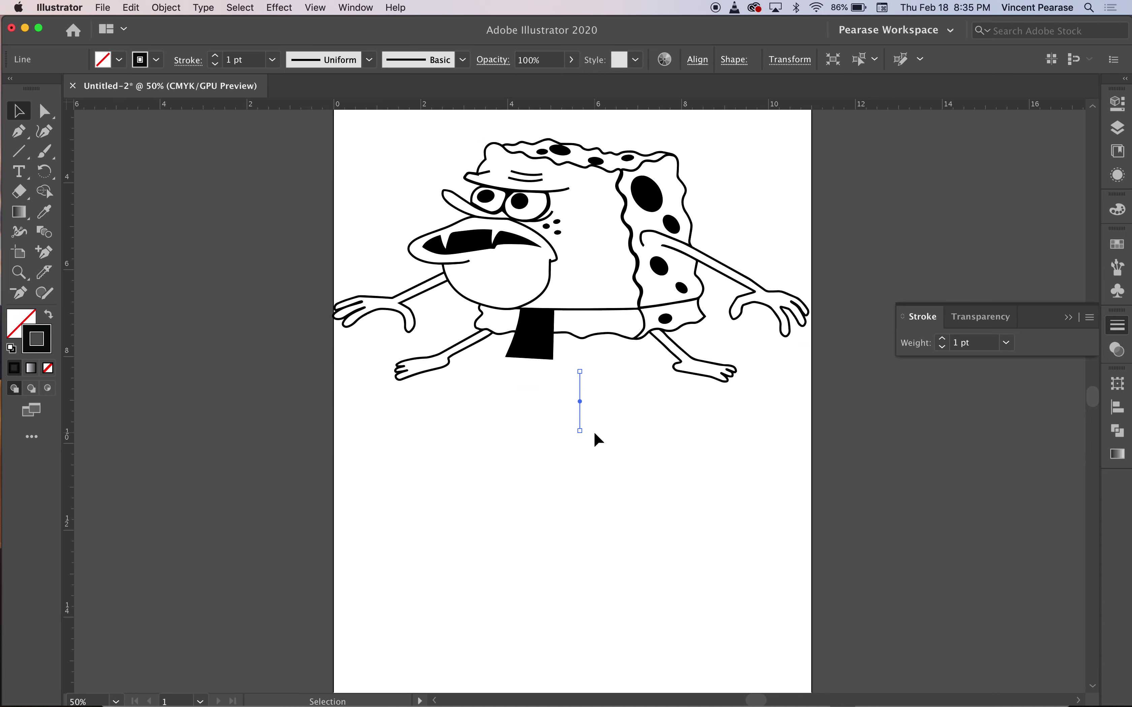
Move the lower vertical line further below the SpongeGar trace, centre it horizontally on the artboard, and leave nothing selected
left_click_drag(580, 420, 541, 476)
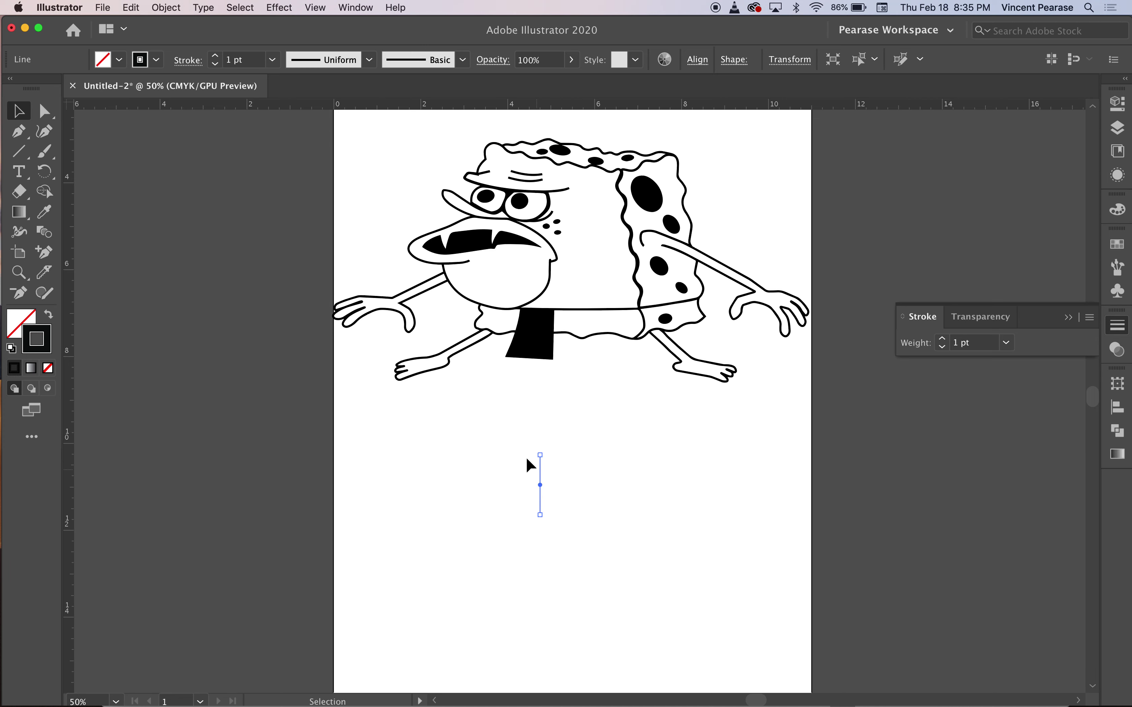
left_click(700, 61)
left_click(557, 112)
scroll(643, 444, "down", 5)
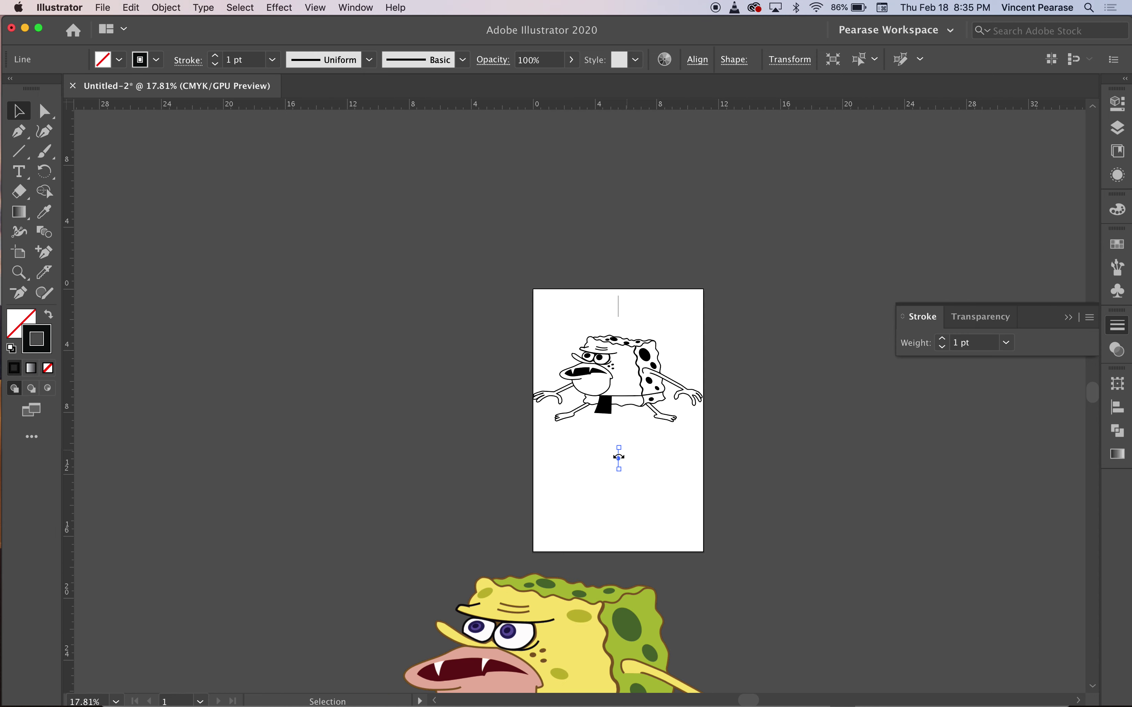
left_click(590, 353)
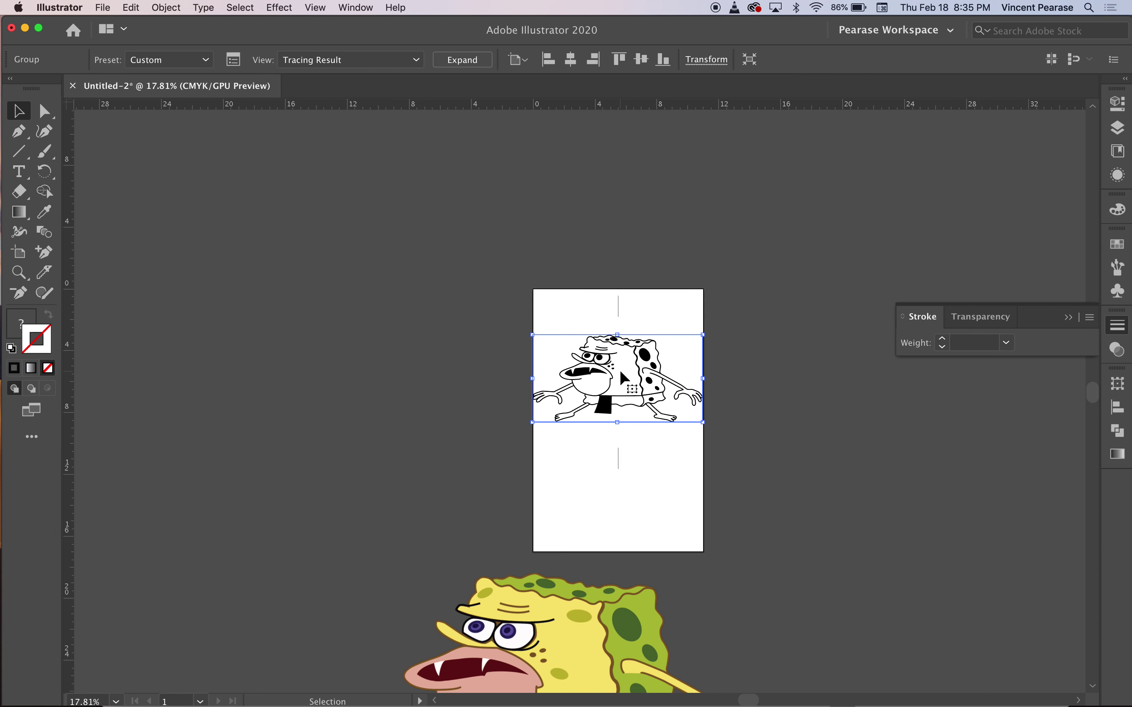
left_click(730, 405)
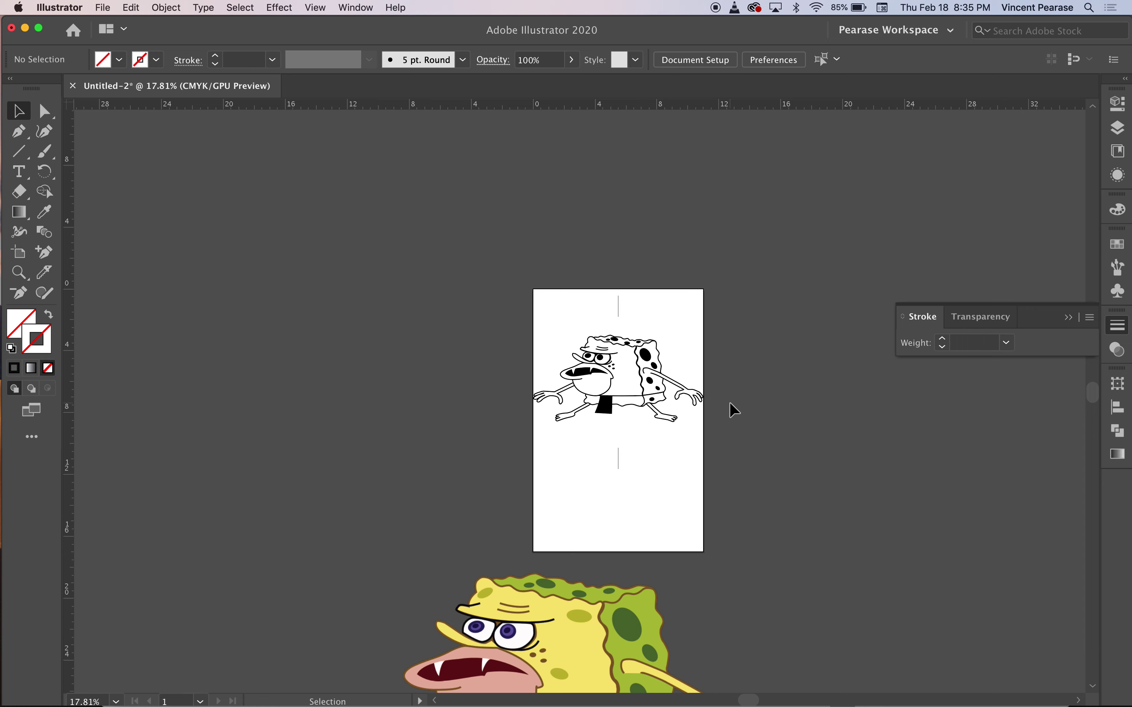
Export the artwork to the Desktop in PNG format as Untitled-2.png, without using artboards
left_click(103, 8)
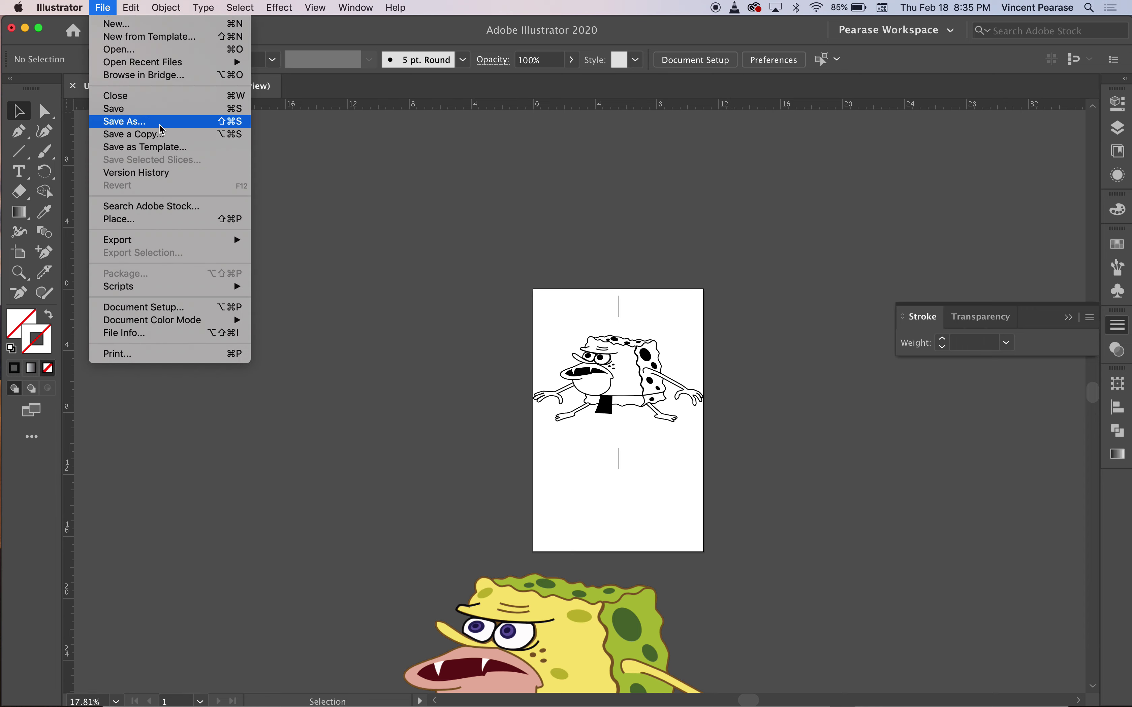
mouse_move(176, 242)
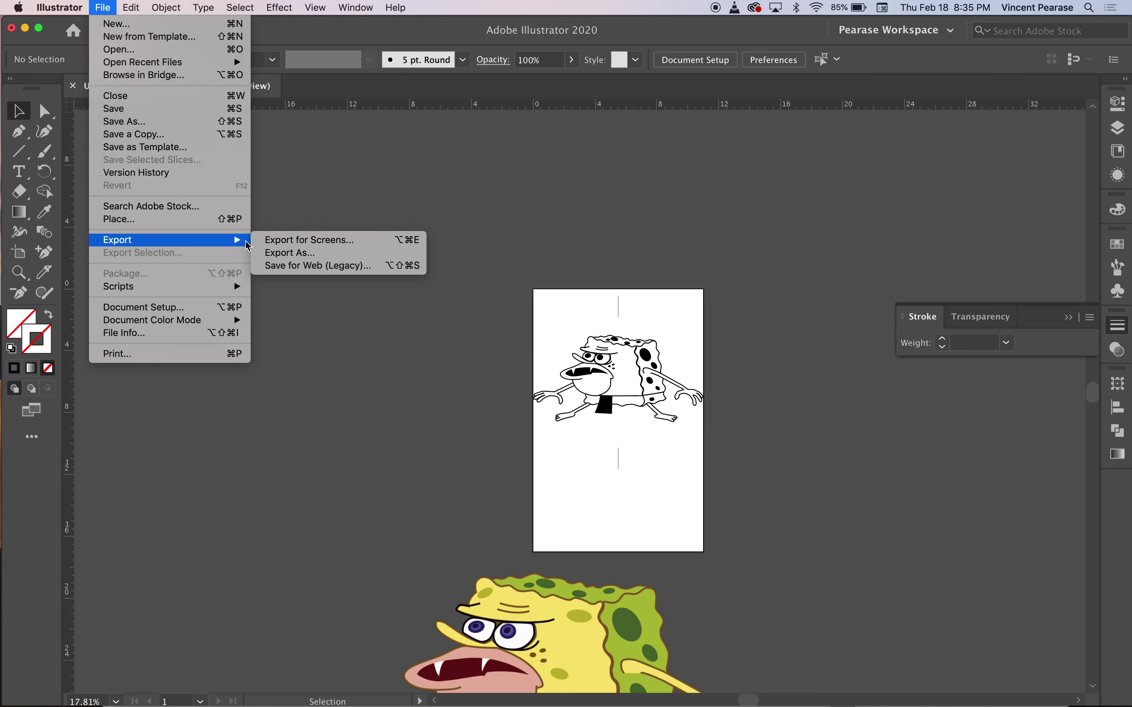
left_click(286, 253)
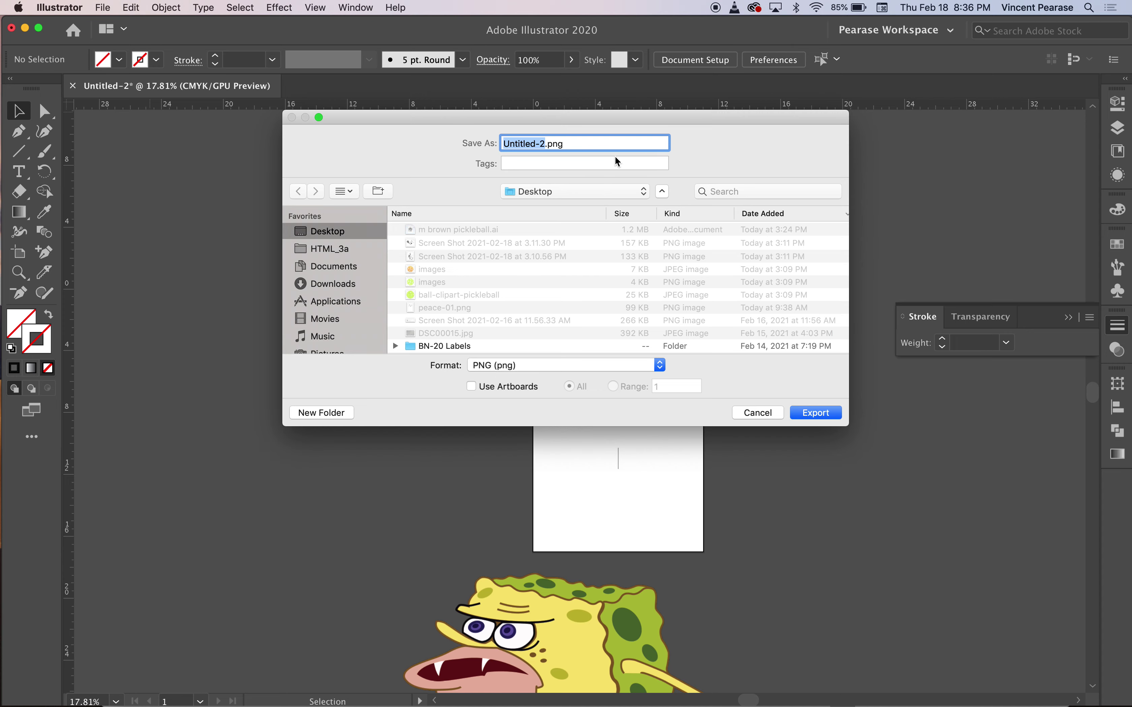
left_click_drag(648, 122, 464, 171)
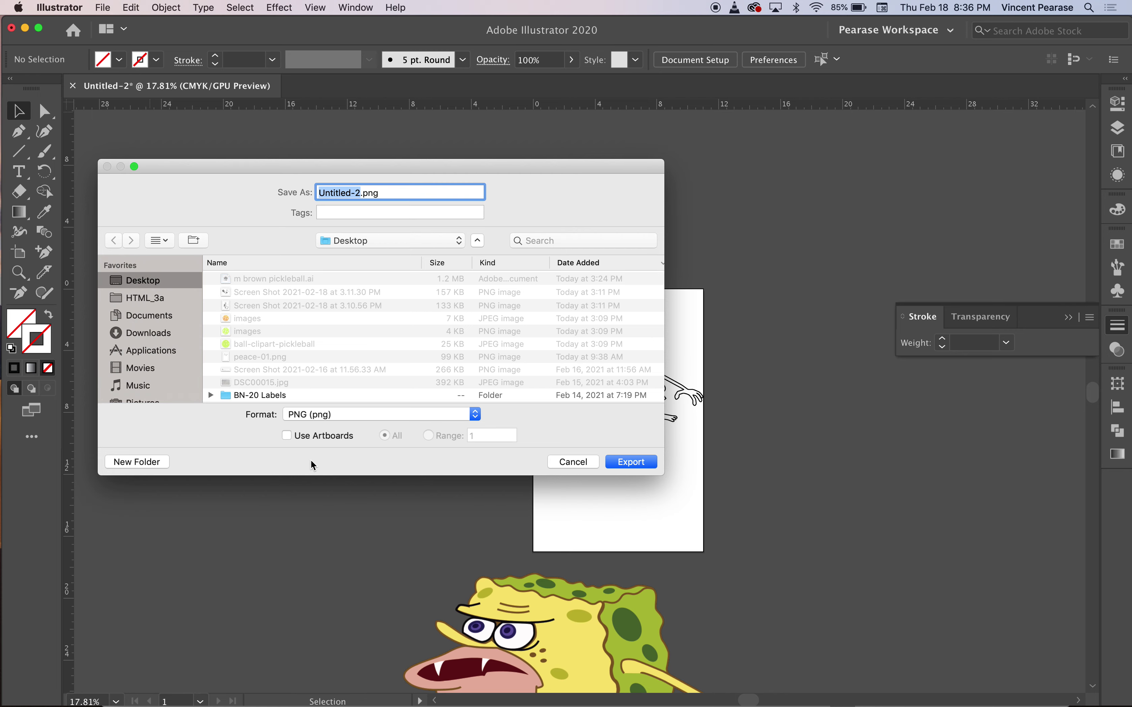
left_click(635, 462)
Set the PNG options to High (300 ppi) resolution, no anti-aliasing and a transparent background
left_click(578, 361)
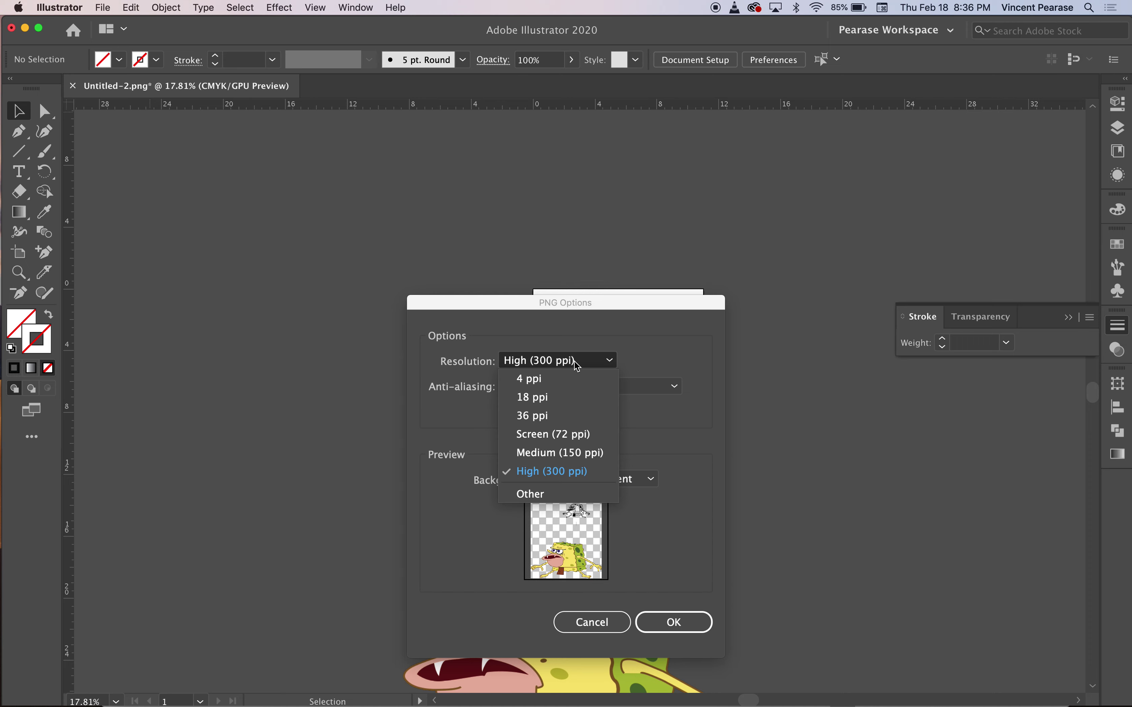
left_click(585, 472)
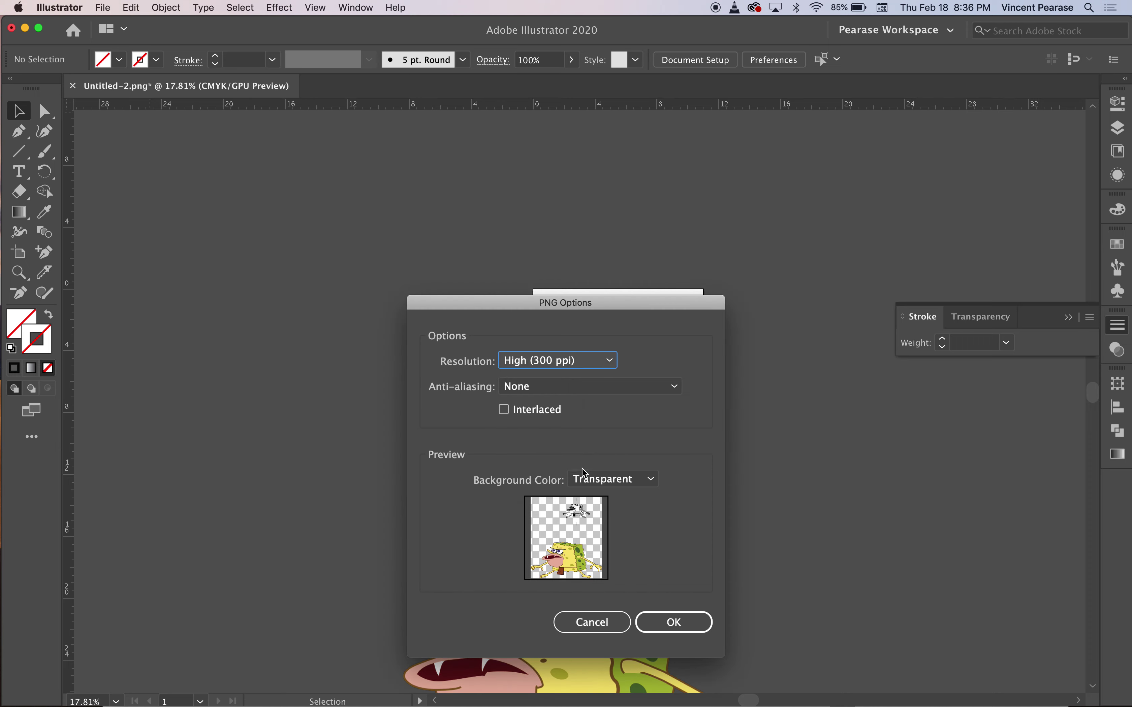
left_click(570, 389)
left_click(557, 414)
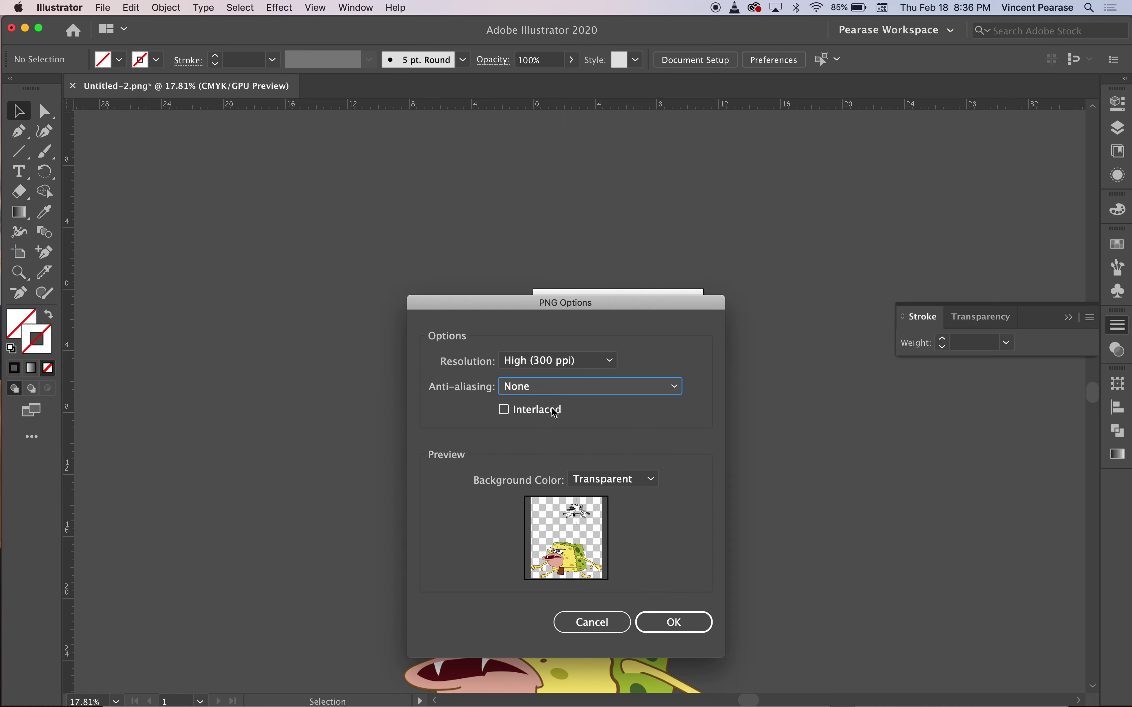
left_click(642, 486)
left_click(643, 486)
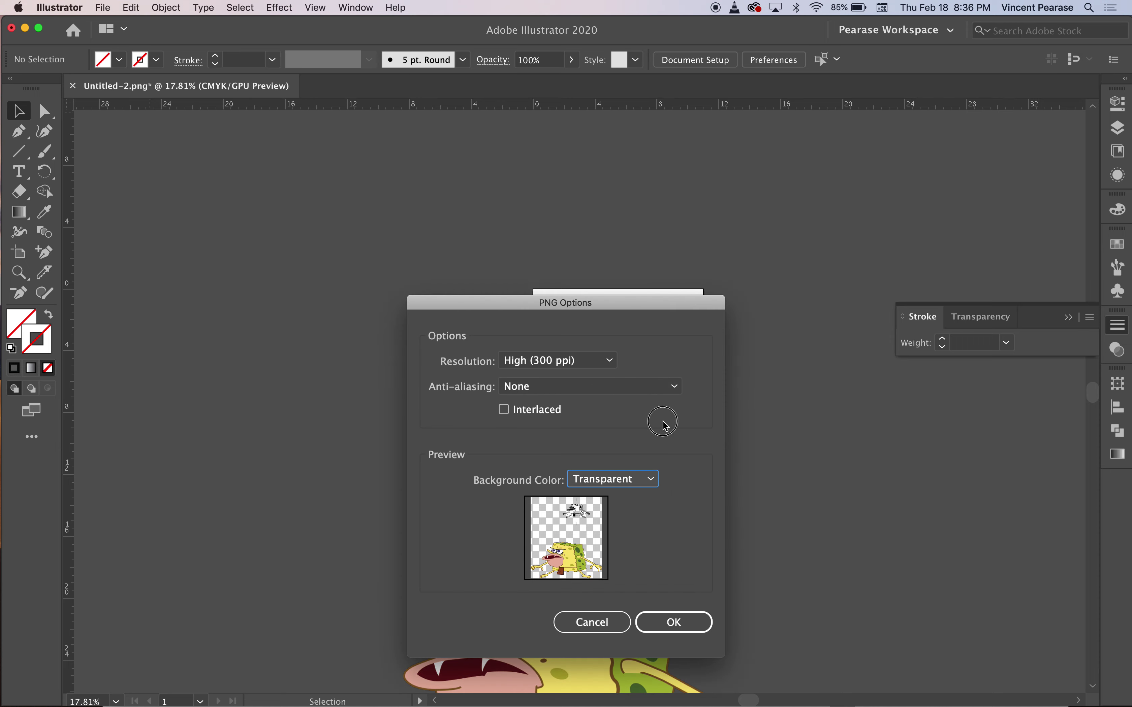